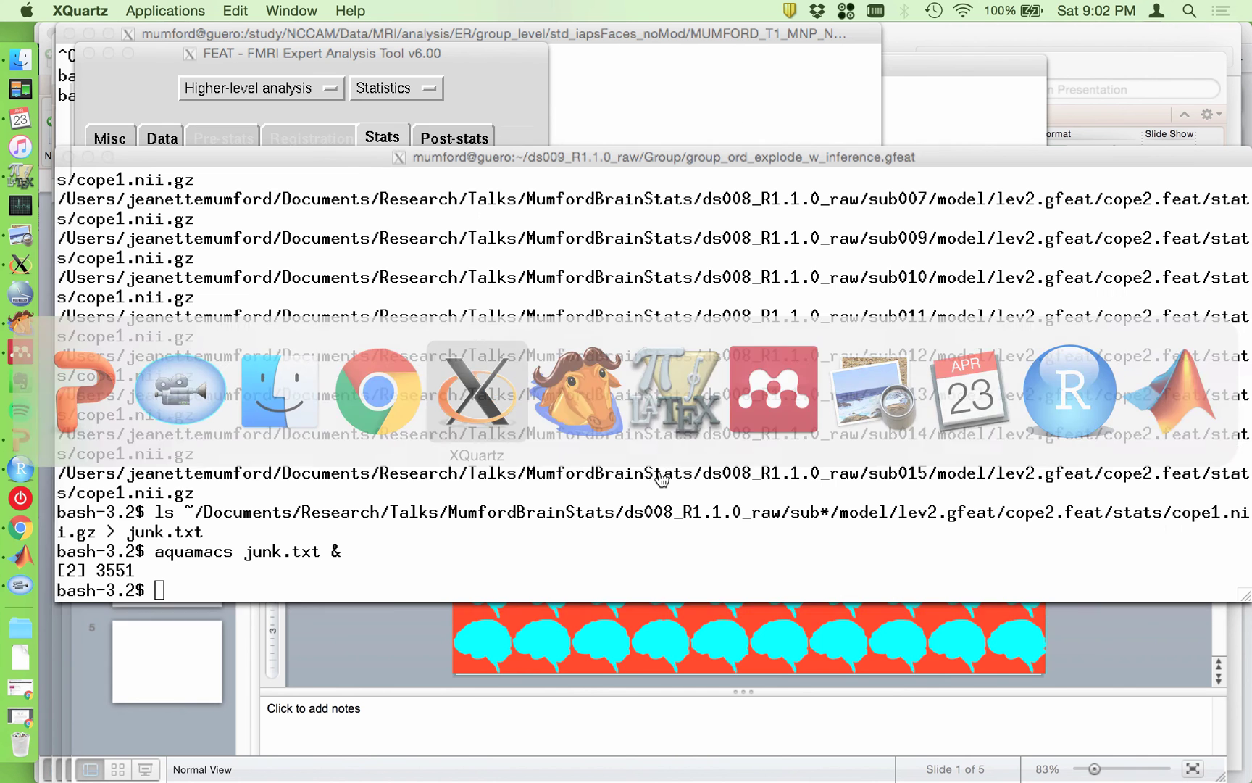
Check the Misc tab, then set Data inputs to 3D cope images from FEAT directories.
{"action": "left_click", "coordinate": [496, 73]}
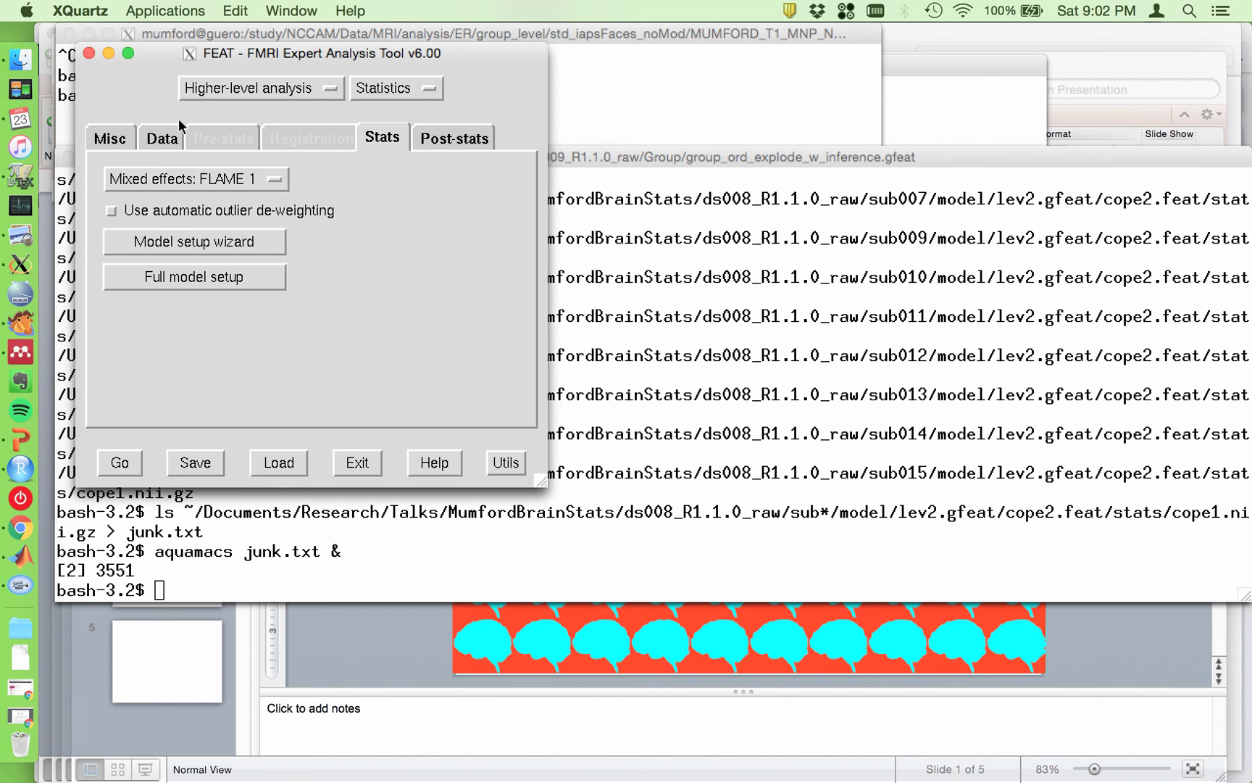
{"action": "left_click", "coordinate": [157, 139]}
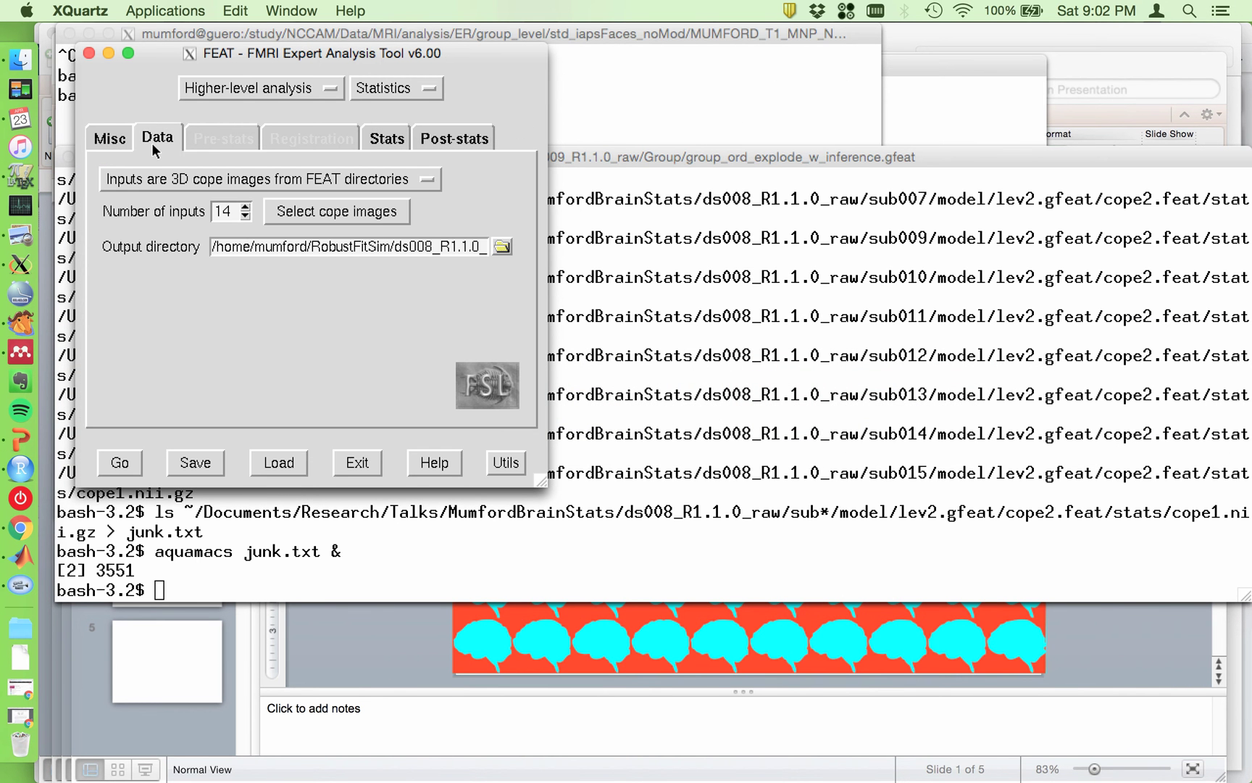
{"action": "left_click", "coordinate": [113, 138]}
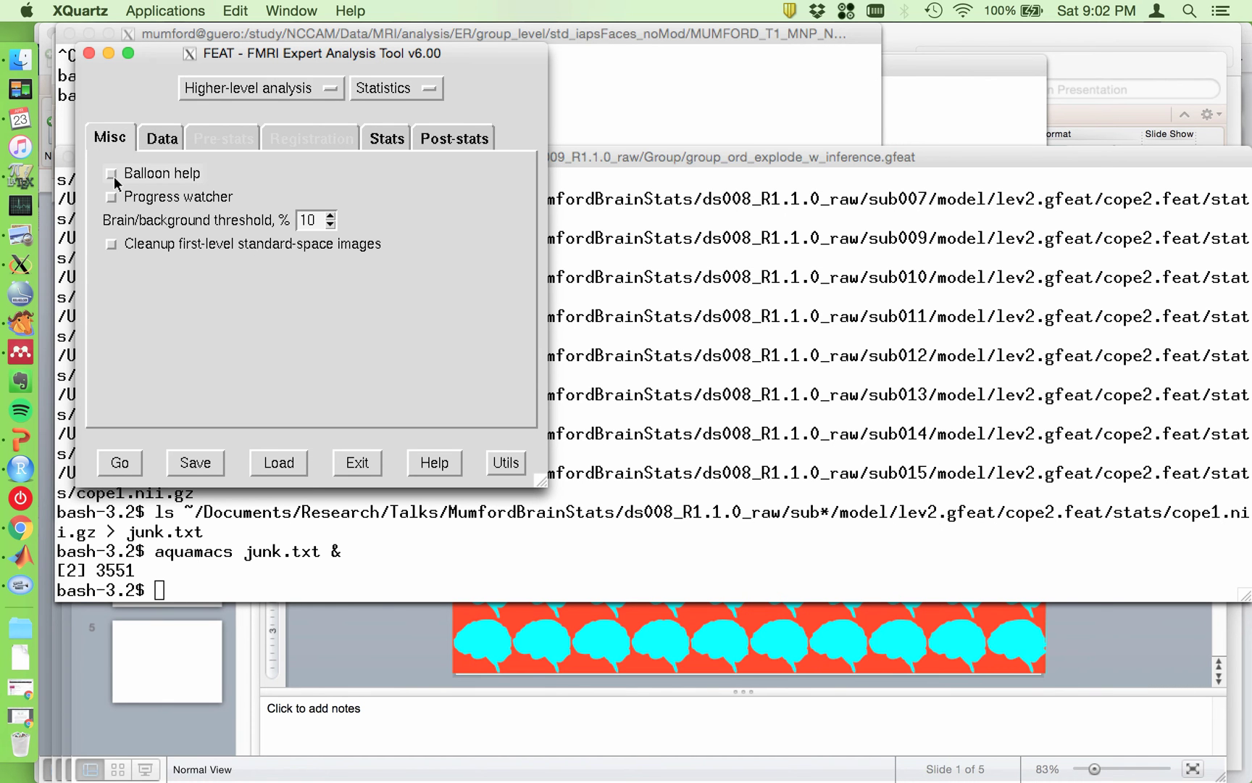
{"action": "left_click", "coordinate": [158, 139]}
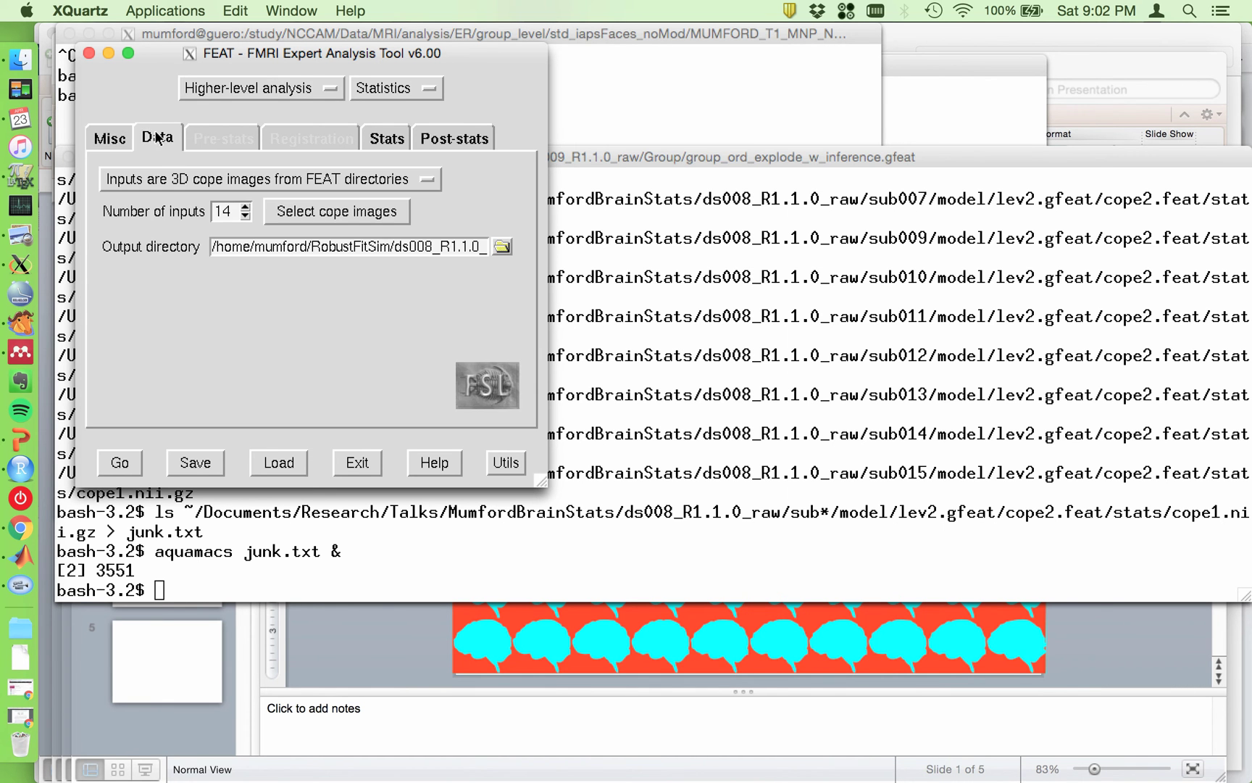
{"action": "left_click", "coordinate": [115, 138]}
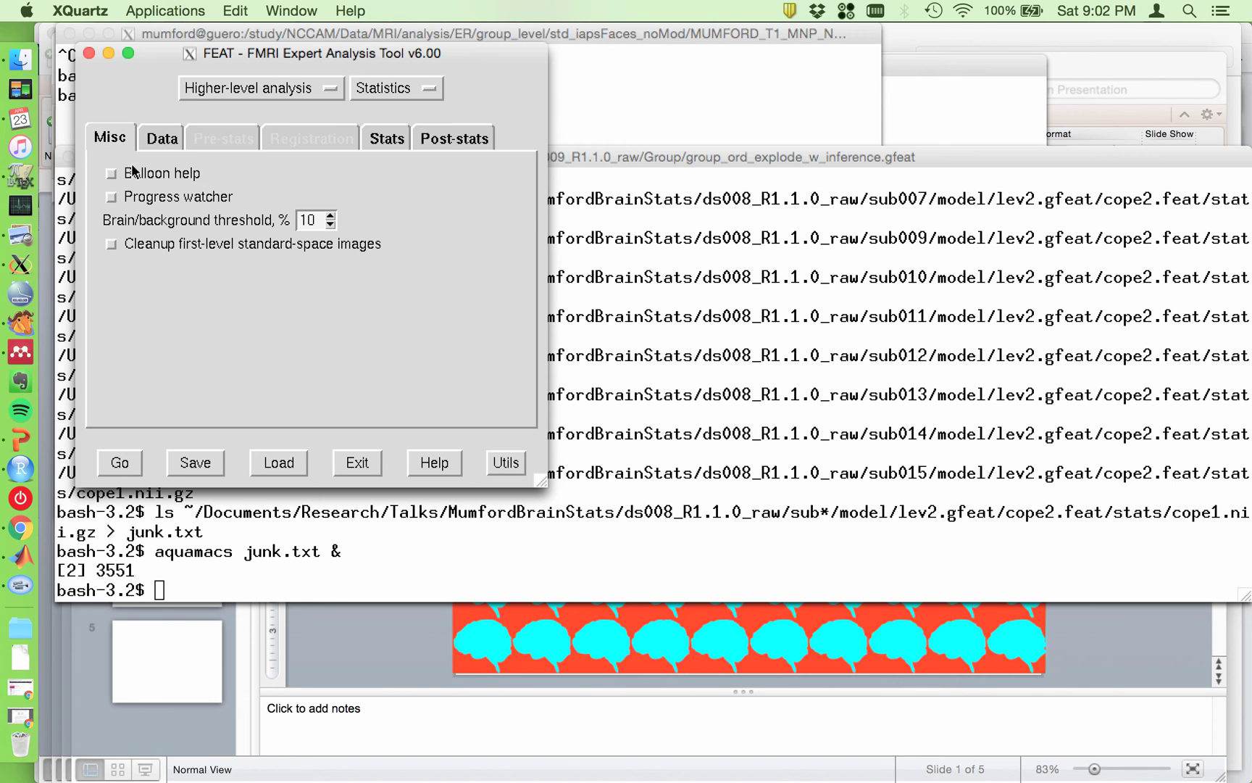
{"action": "left_click", "coordinate": [156, 137]}
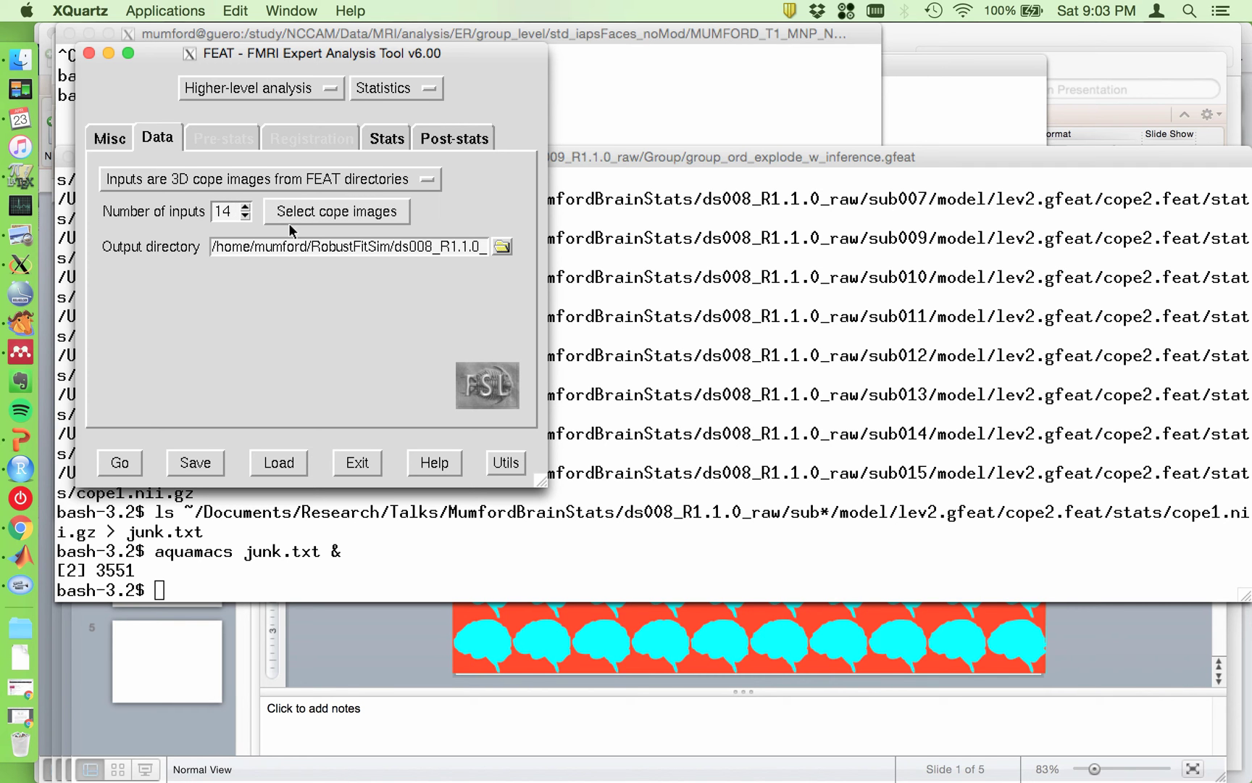
{"action": "left_click", "coordinate": [348, 181]}
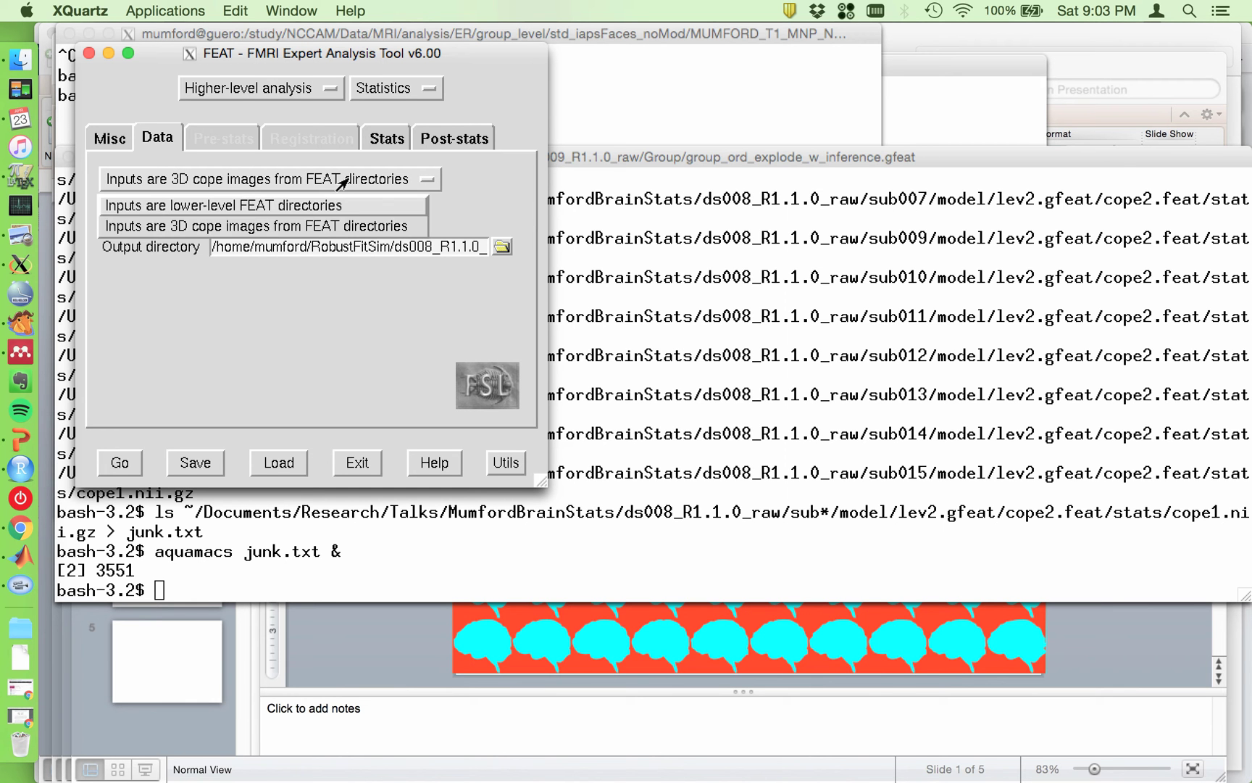
{"action": "left_click", "coordinate": [325, 226]}
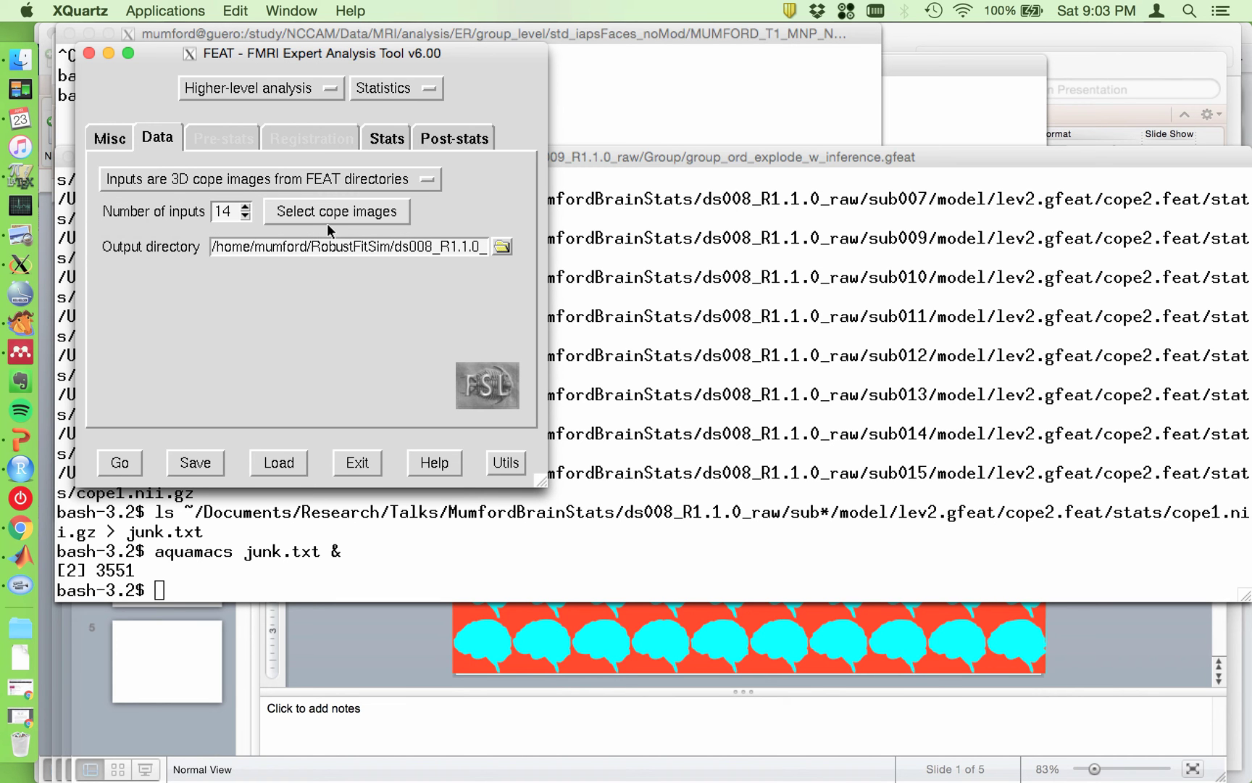
Open the cope list's Paste Window, widen it to show full paths, then raise the terminal.
{"action": "left_click", "coordinate": [367, 212]}
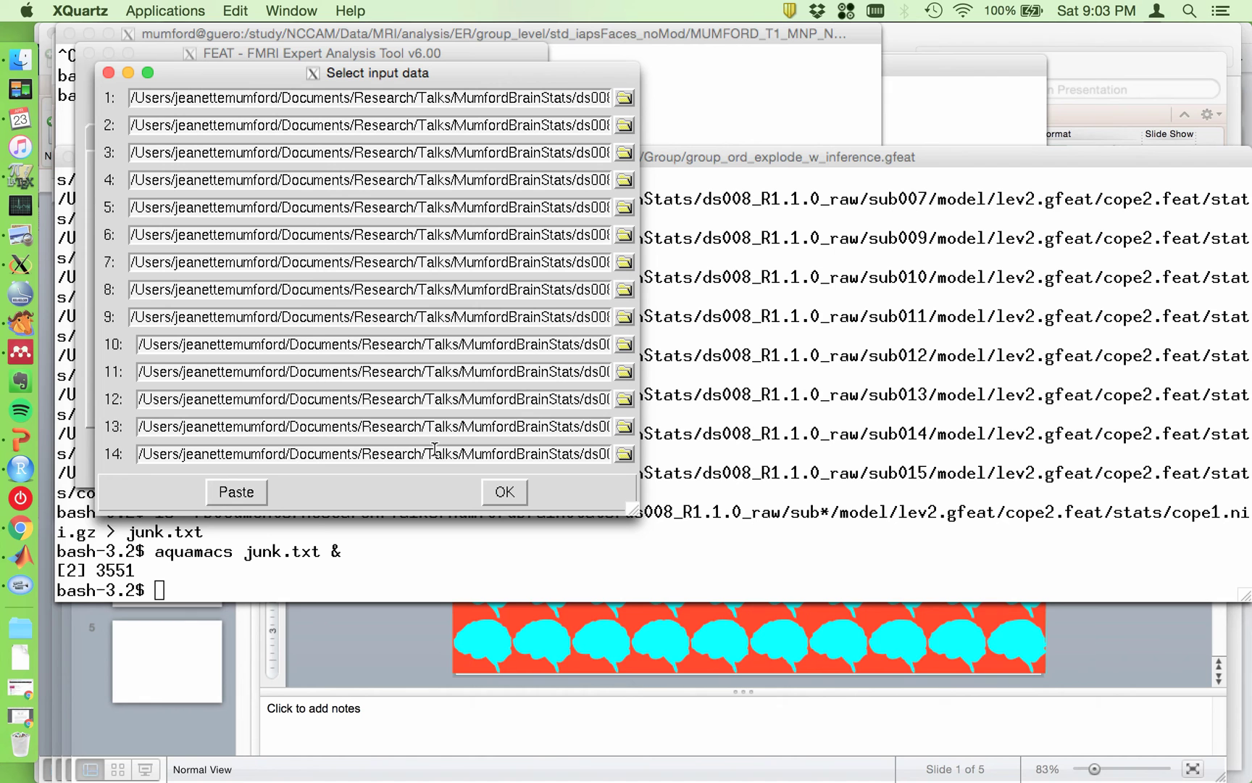
{"action": "left_click", "coordinate": [243, 493]}
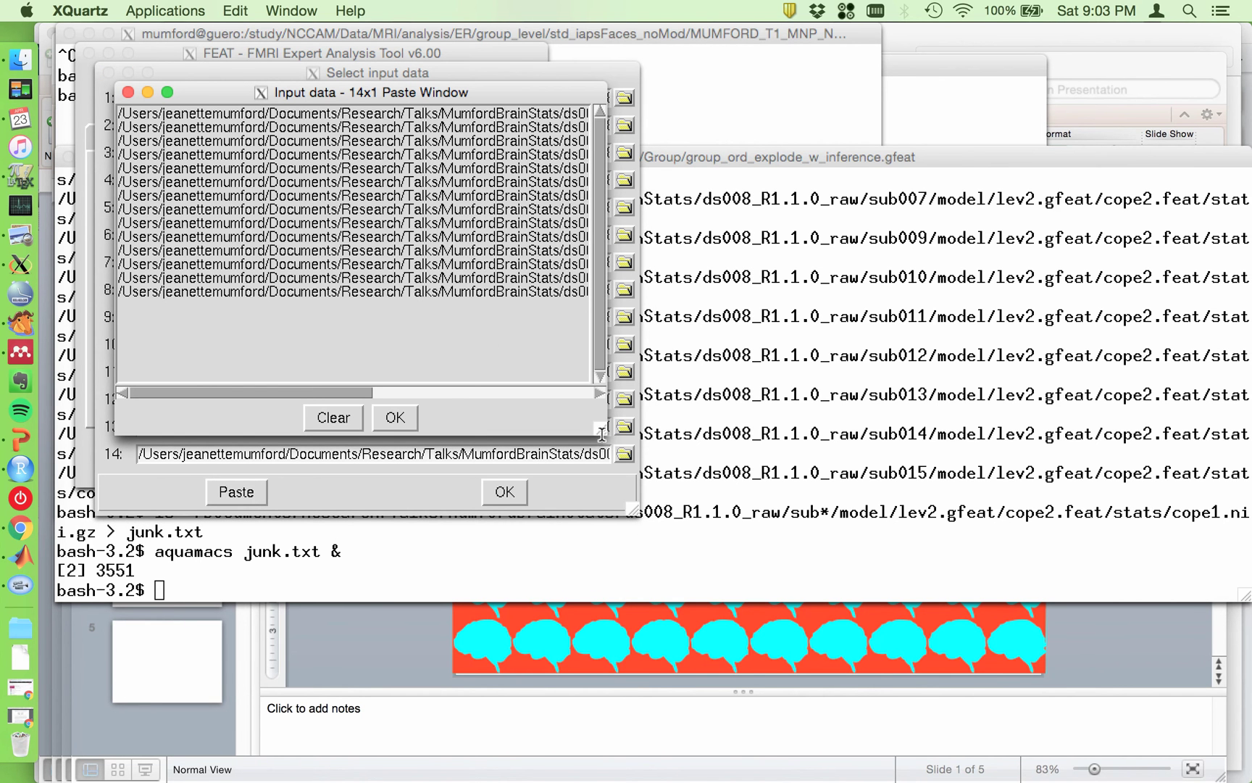
{"action": "left_click_drag", "start_coordinate": [598, 433], "coordinate": [760, 429]}
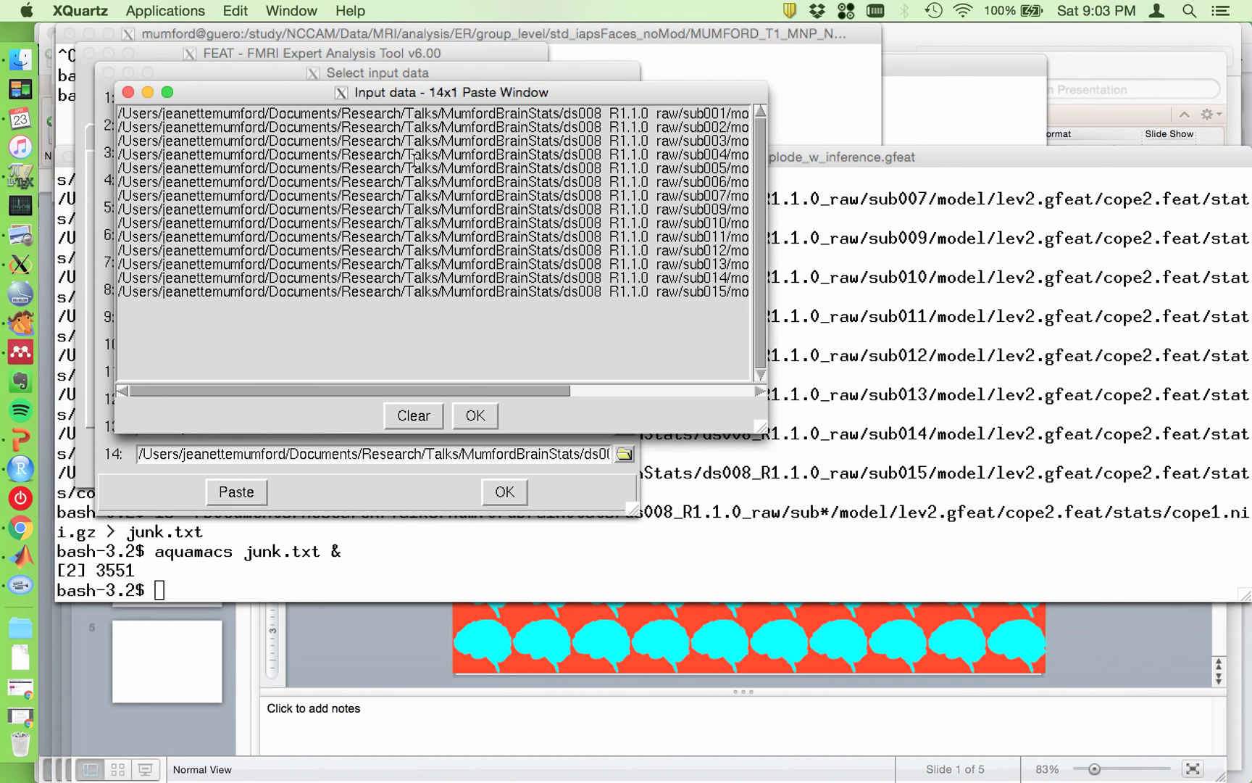
{"action": "left_click", "coordinate": [953, 556]}
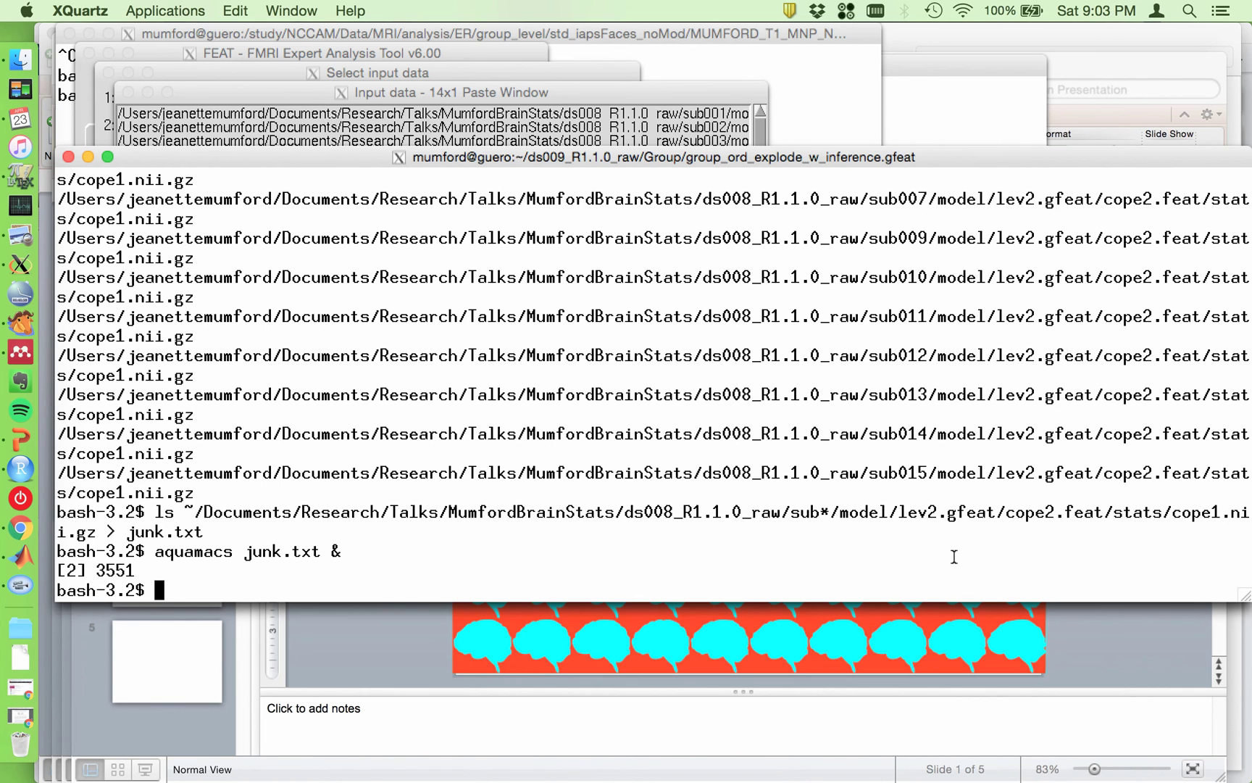
Recall the earlier ls command that writes the cope1 paths to junk.txt from shell history.
{"action": "key", "text": "Up"}
{"action": "key", "text": "Up"}
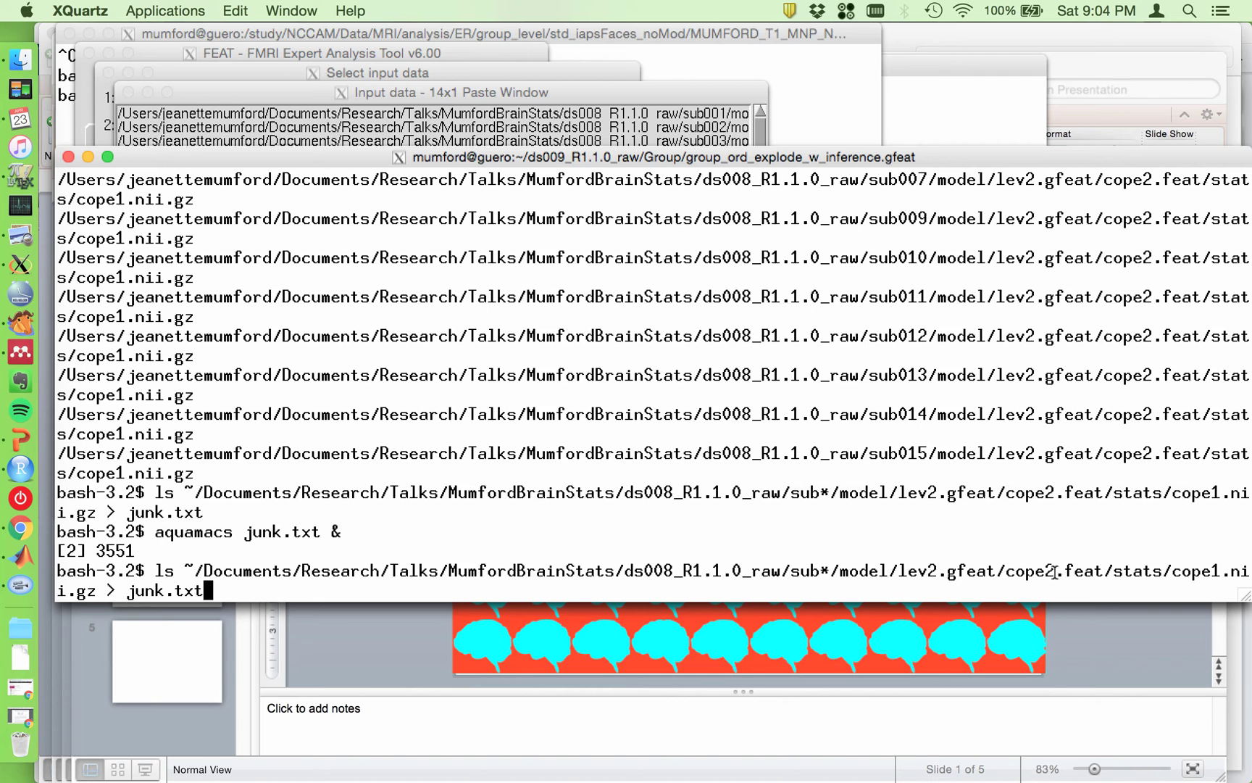
Run ls without the junk.txt redirection to print the cope1 paths, then recall the junk.txt command.
{"action": "key", "text": "BackSpace"}
{"action": "key", "text": "BackSpace"}
{"action": "key", "text": "BackSpace"}
{"action": "key", "text": "BackSpace"}
{"action": "key", "text": "BackSpace"}
{"action": "key", "text": "BackSpace"}
{"action": "key", "text": "BackSpace"}
{"action": "key", "text": "BackSpace"}
{"action": "key", "text": "BackSpace"}
{"action": "key", "text": "BackSpace"}
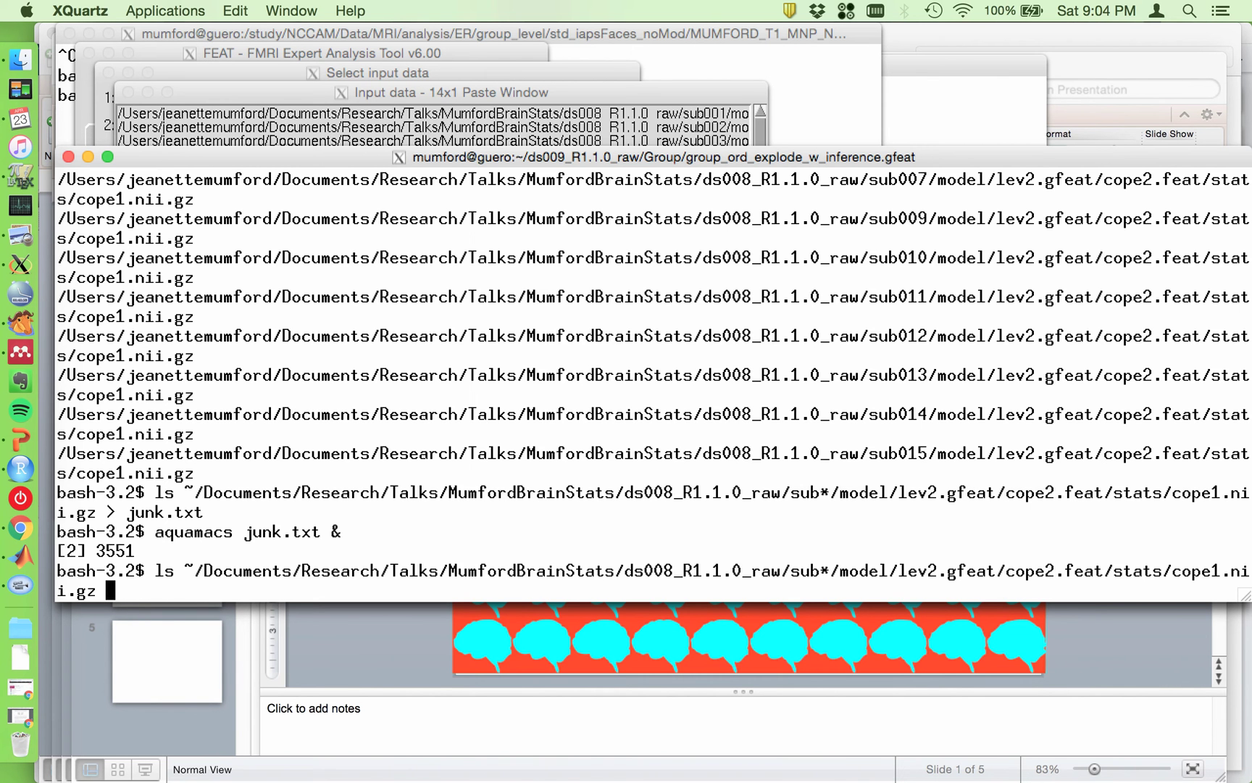
{"action": "key", "text": "Return"}
{"action": "scroll", "coordinate": [805, 309], "scroll_direction": "up", "scroll_amount": 3}
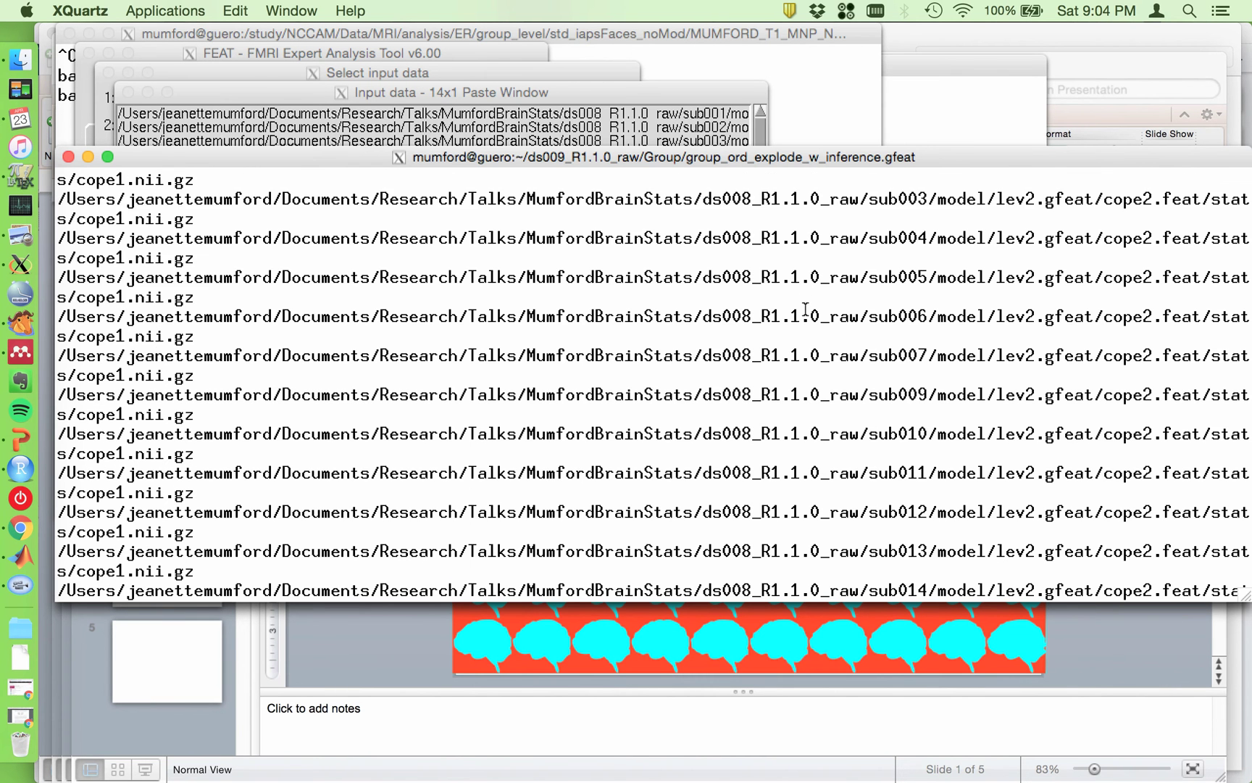
{"action": "scroll", "coordinate": [805, 309], "scroll_direction": "up", "scroll_amount": 5}
{"action": "scroll", "coordinate": [805, 308], "scroll_direction": "down", "scroll_amount": 10}
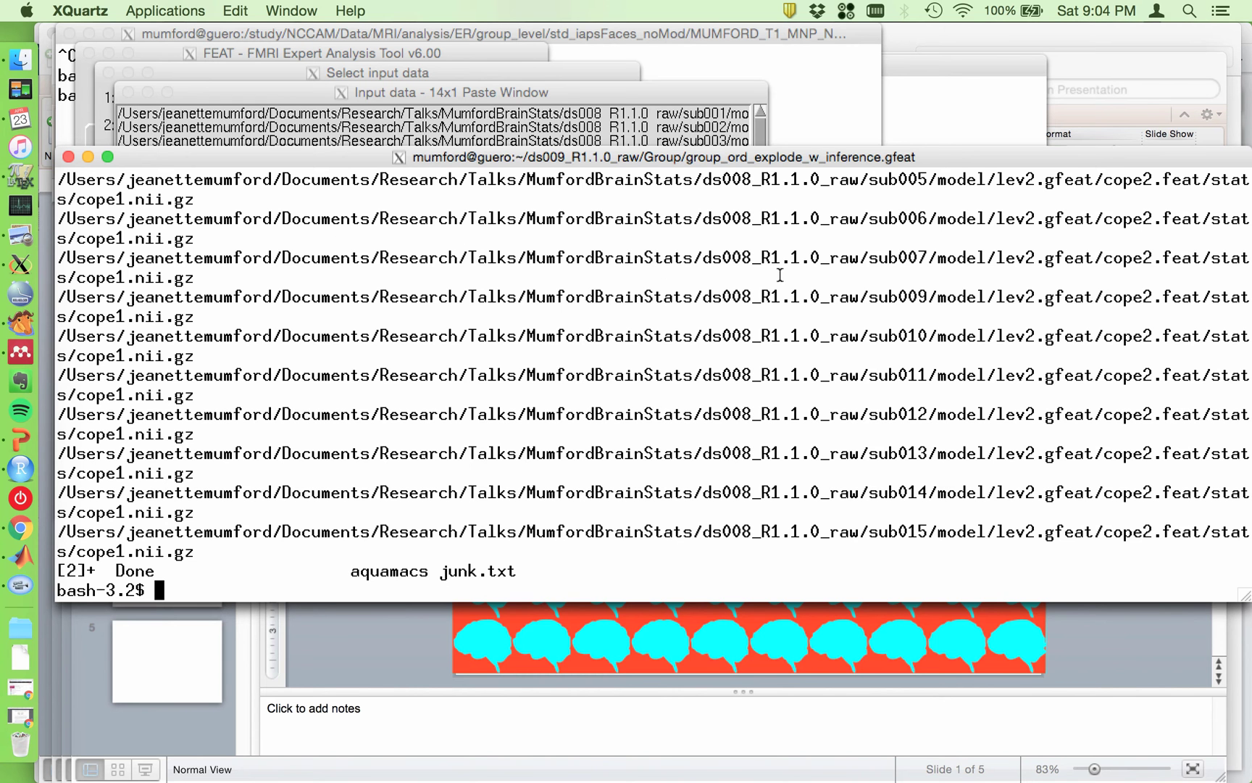
{"action": "left_click_drag", "start_coordinate": [62, 178], "coordinate": [378, 391]}
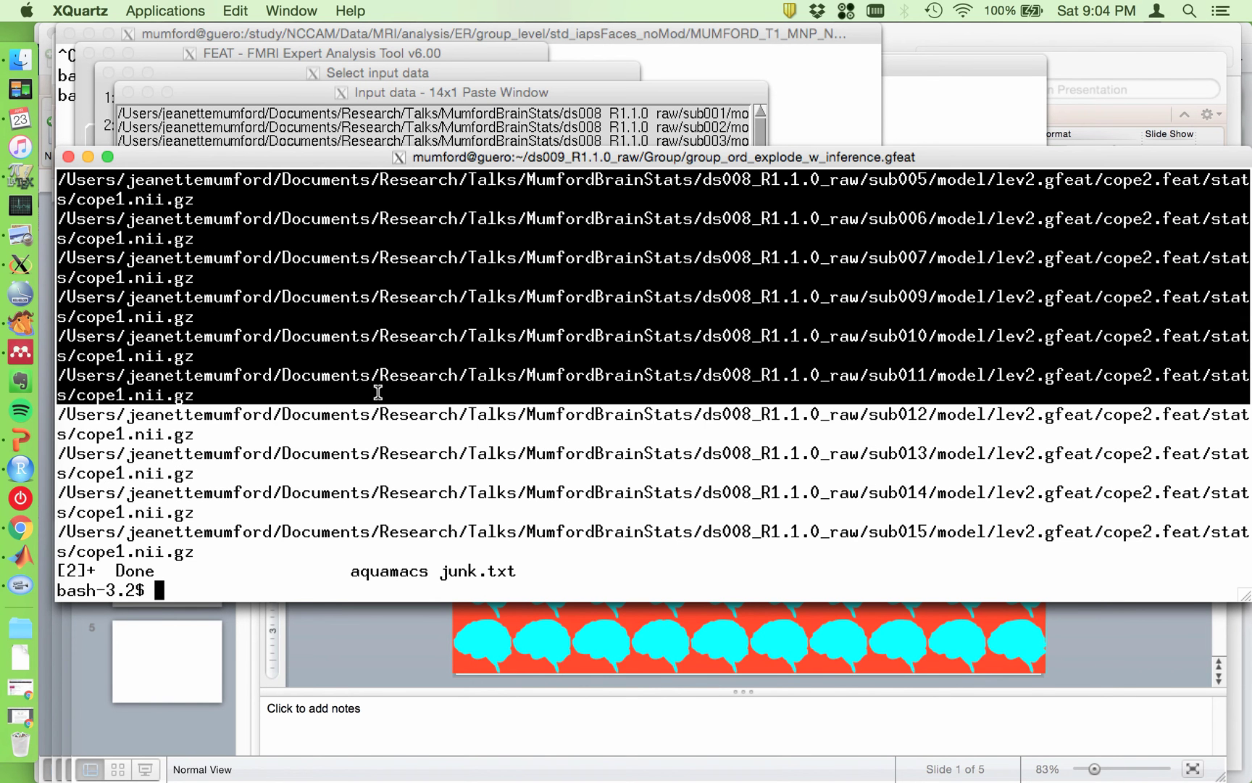
{"action": "left_click", "coordinate": [378, 391]}
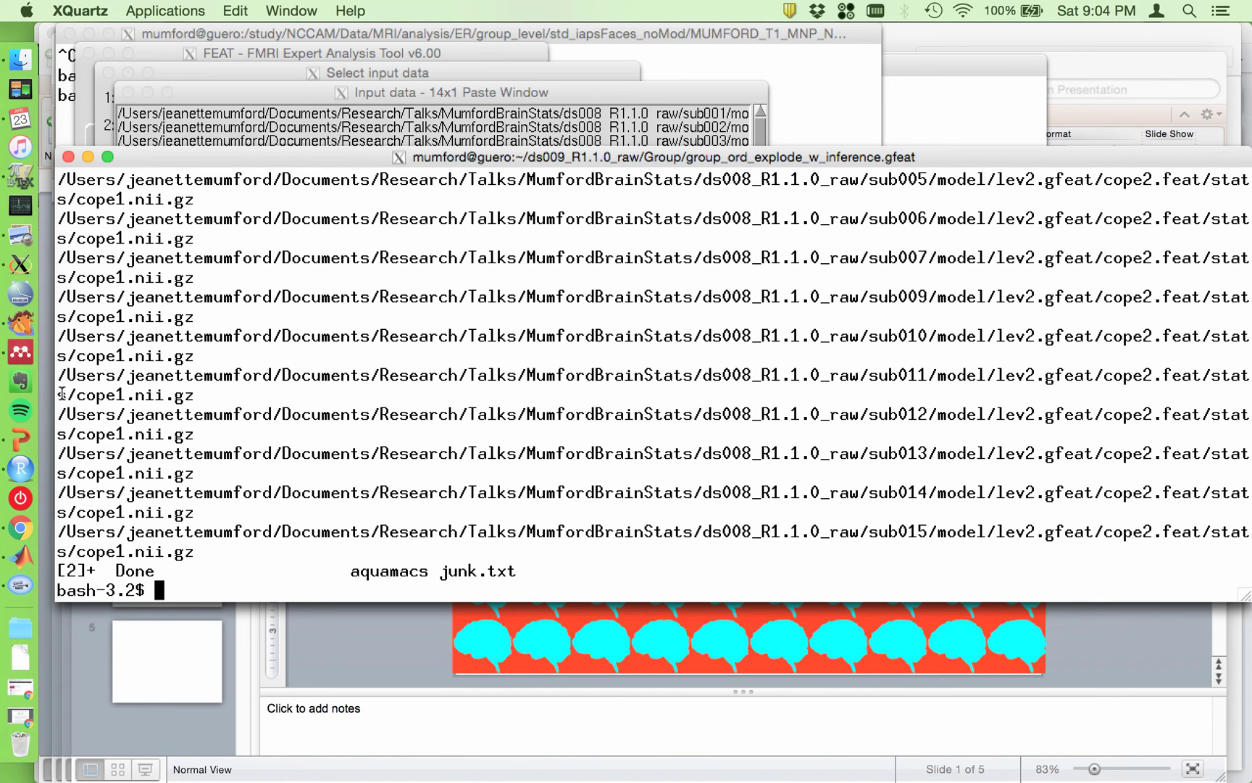
{"action": "key", "text": "Up"}
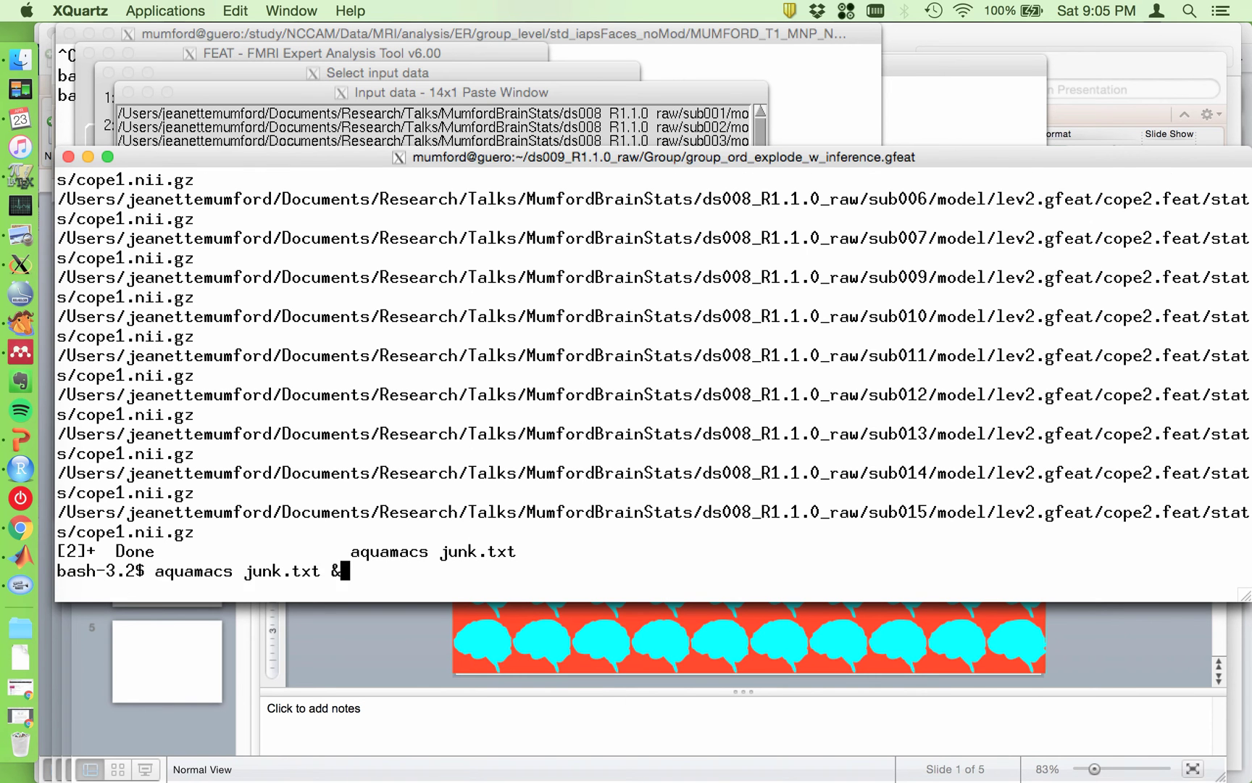
{"action": "key", "text": "Up"}
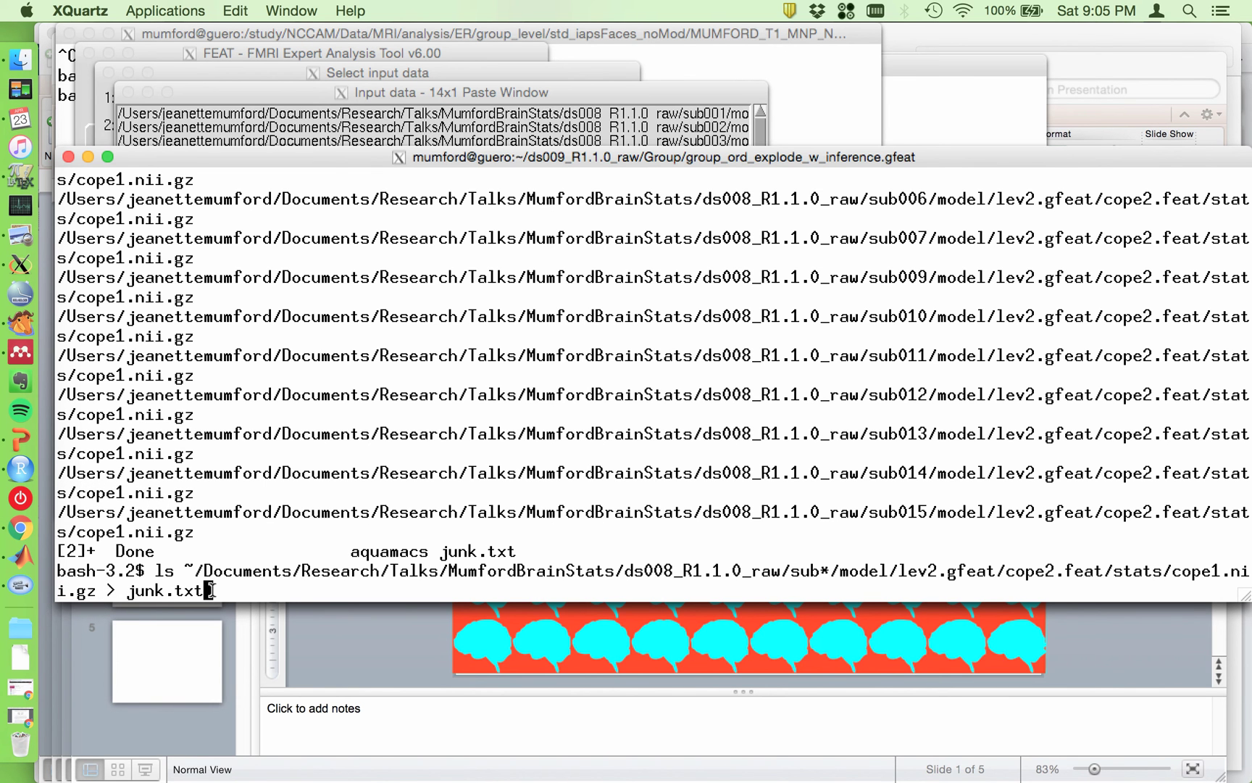
Bring Aquamacs forward and scroll through junk.txt's 14 cope1 paths.
{"action": "left_click", "coordinate": [20, 325]}
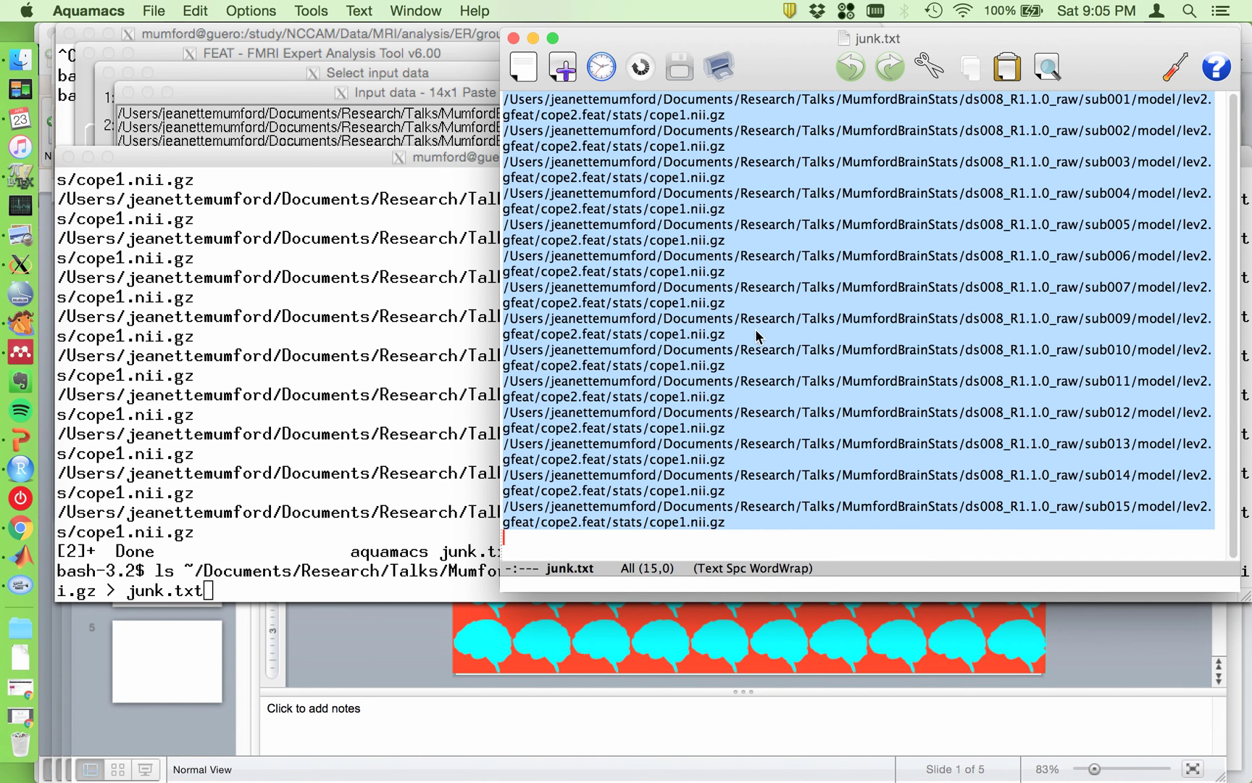
{"action": "scroll", "coordinate": [755, 329], "scroll_direction": "up", "scroll_amount": 2}
{"action": "scroll", "coordinate": [755, 329], "scroll_direction": "down", "scroll_amount": 5}
{"action": "scroll", "coordinate": [755, 329], "scroll_direction": "up", "scroll_amount": 6}
Accept the pasted paths in the Paste Window and confirm the 14-input cope list.
{"action": "left_click", "coordinate": [296, 87]}
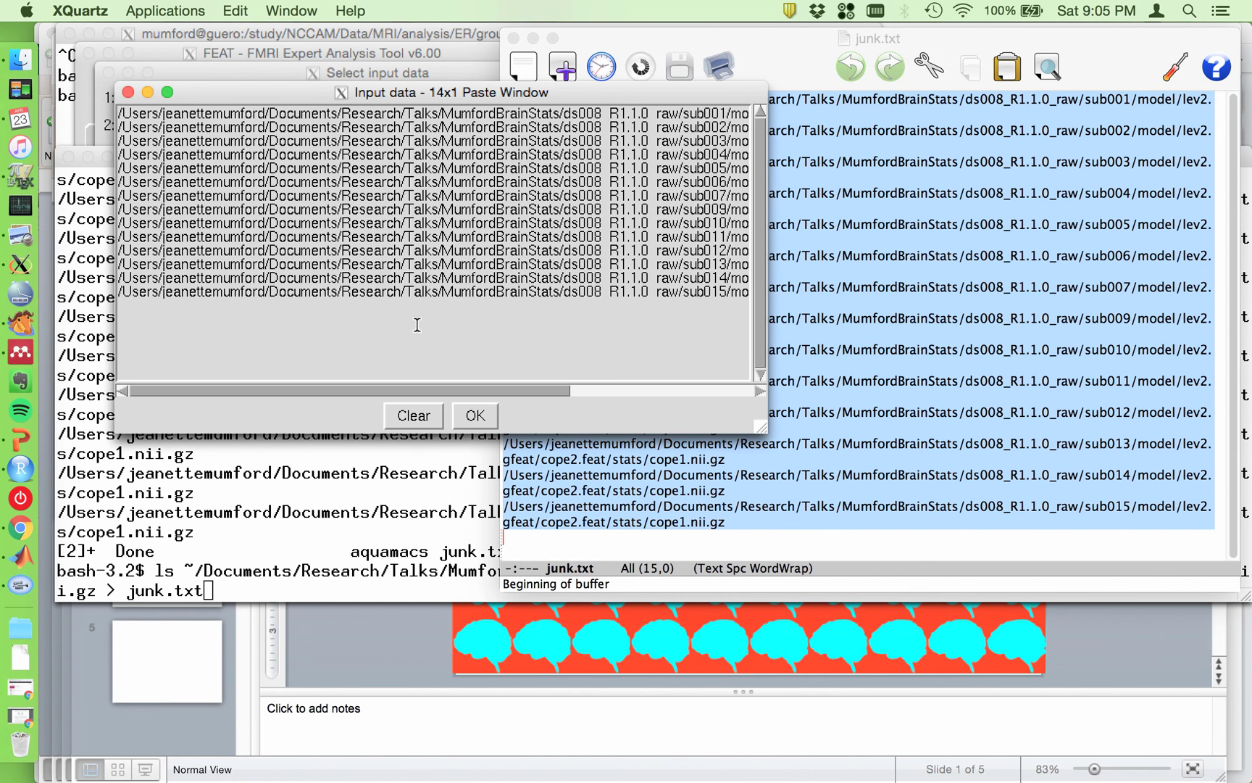
{"action": "left_click", "coordinate": [478, 414]}
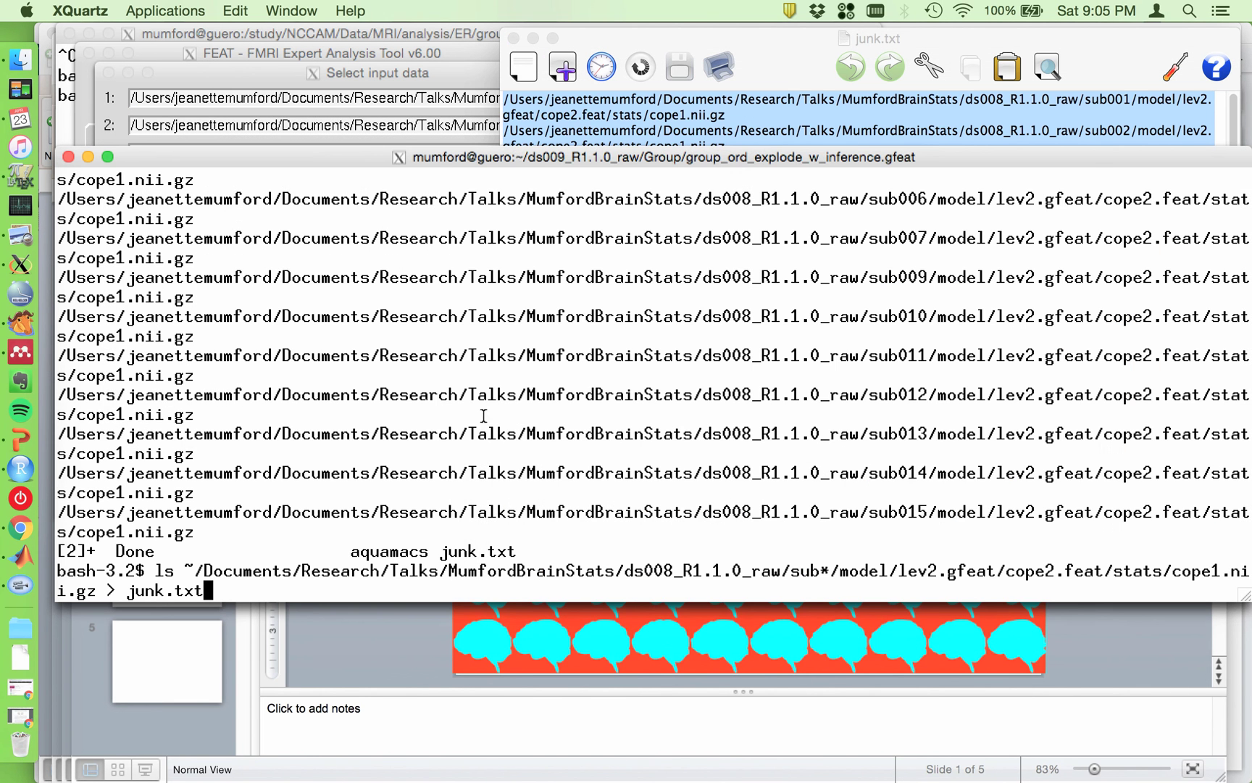
{"action": "left_click", "coordinate": [376, 89]}
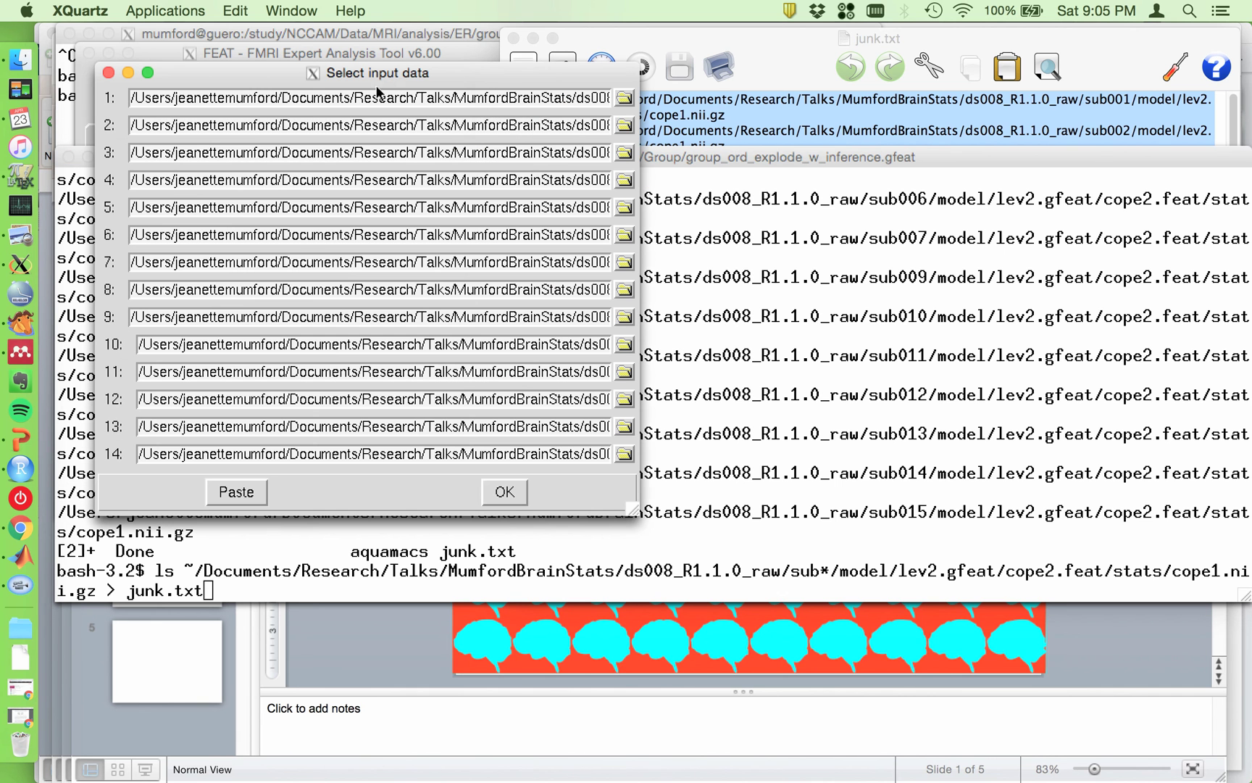
{"action": "left_click", "coordinate": [512, 491]}
{"action": "left_click", "coordinate": [444, 61]}
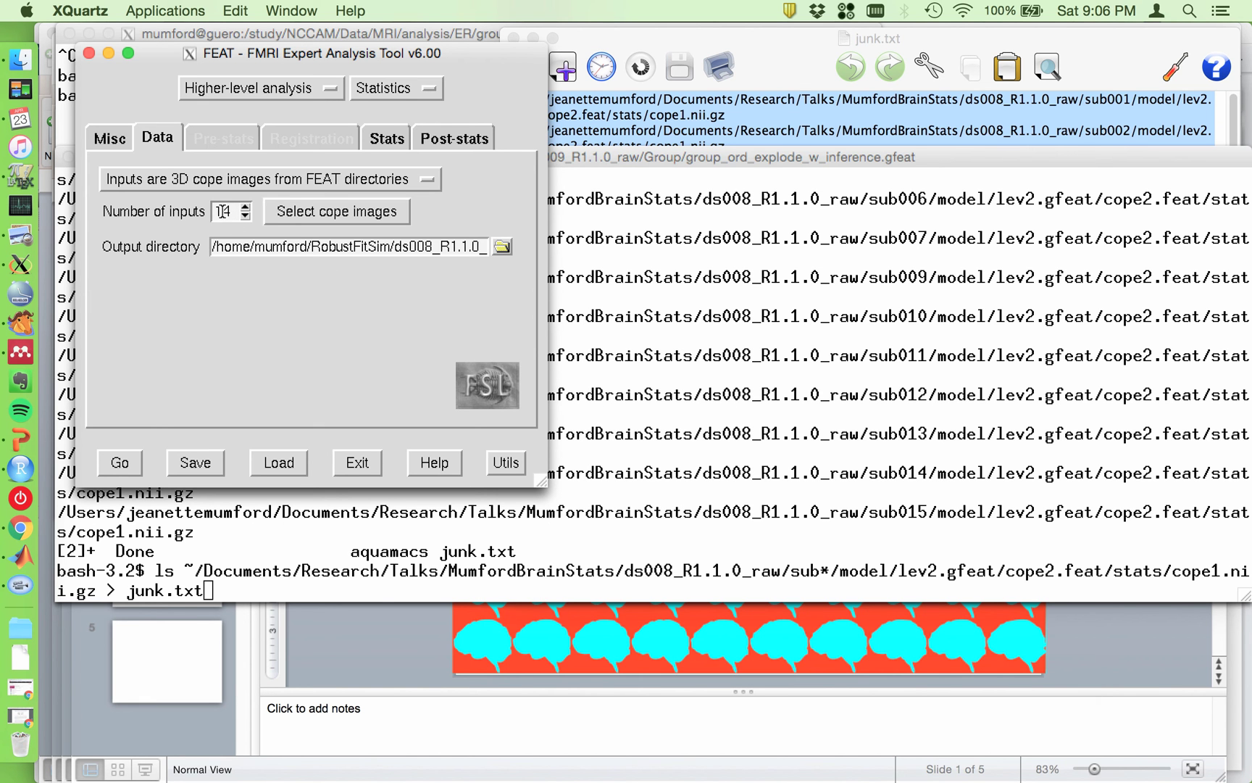
{"action": "left_click", "coordinate": [246, 216]}
{"action": "left_click", "coordinate": [246, 215]}
{"action": "left_click", "coordinate": [246, 216]}
{"action": "left_click", "coordinate": [246, 215]}
{"action": "left_click", "coordinate": [245, 216]}
{"action": "left_click", "coordinate": [246, 216]}
{"action": "left_click", "coordinate": [300, 209]}
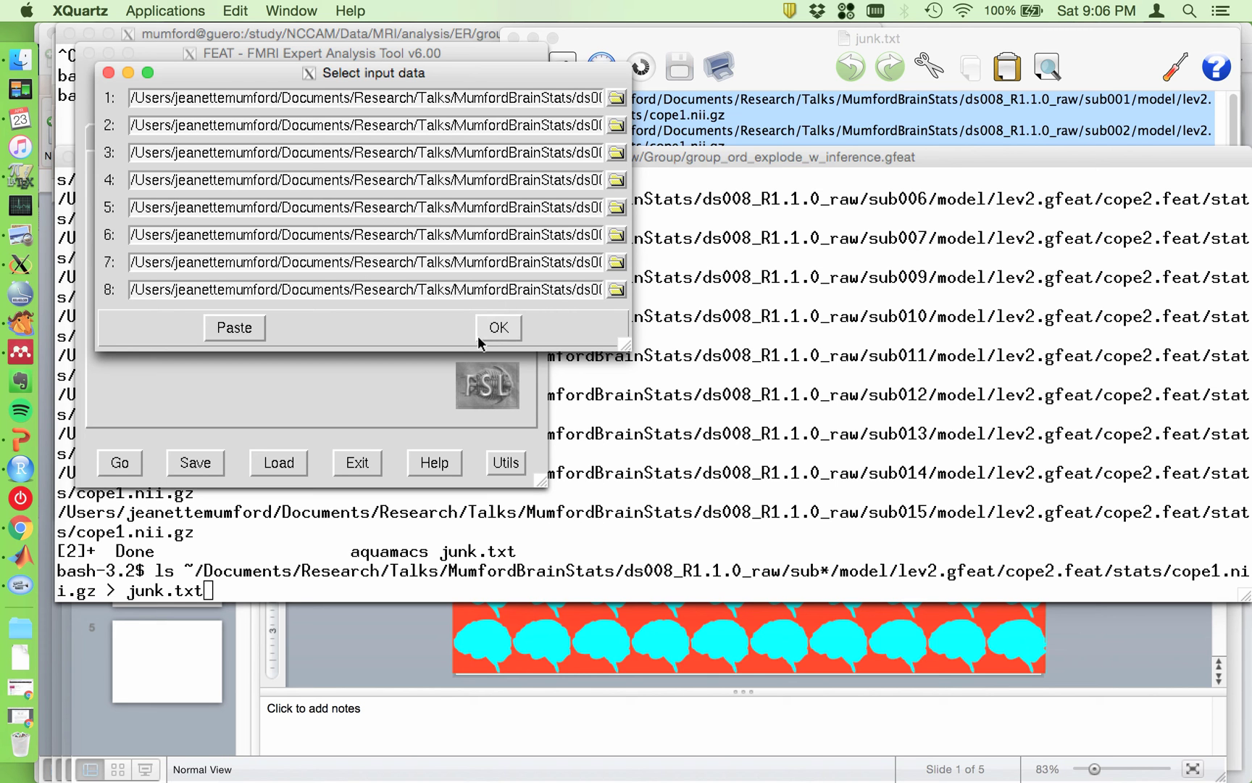
{"action": "left_click", "coordinate": [496, 329]}
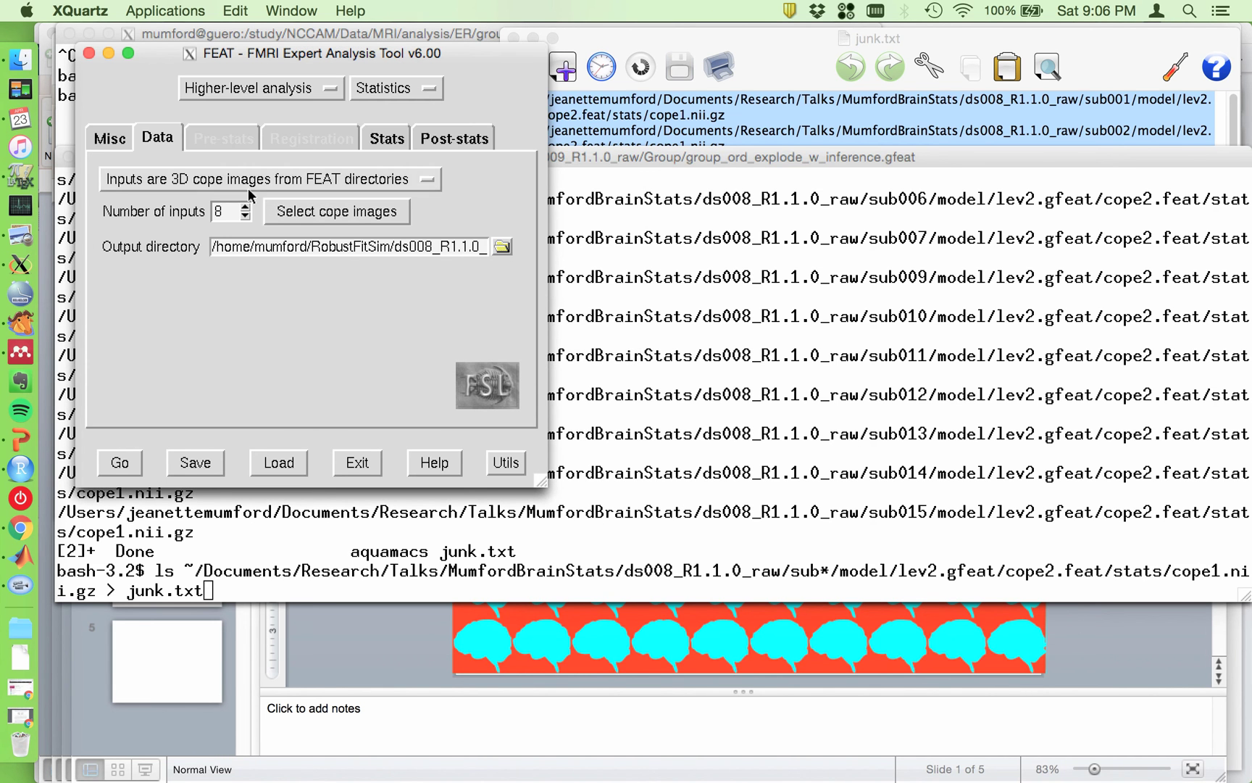
{"action": "left_click", "coordinate": [245, 206]}
{"action": "left_click", "coordinate": [245, 207]}
{"action": "left_click", "coordinate": [245, 206]}
{"action": "left_click", "coordinate": [245, 207]}
{"action": "left_click", "coordinate": [245, 207]}
{"action": "left_click", "coordinate": [288, 210]}
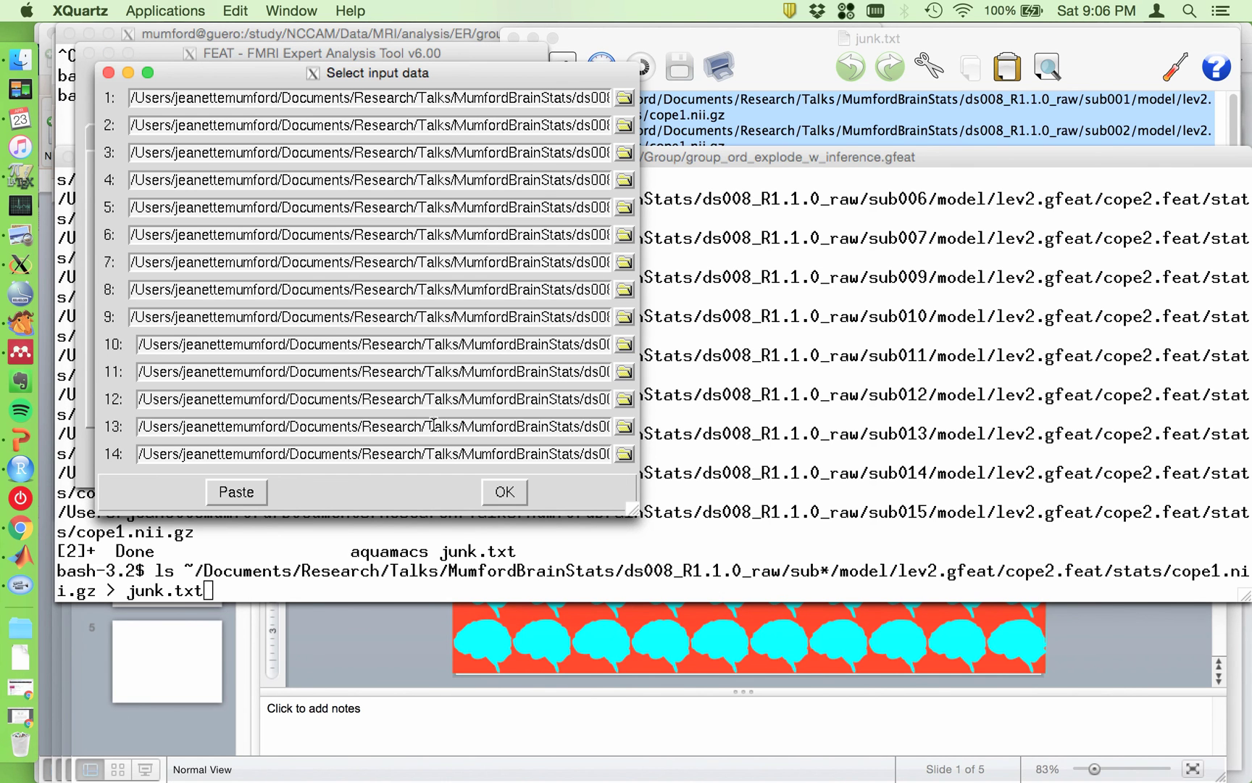
{"action": "left_click", "coordinate": [502, 492]}
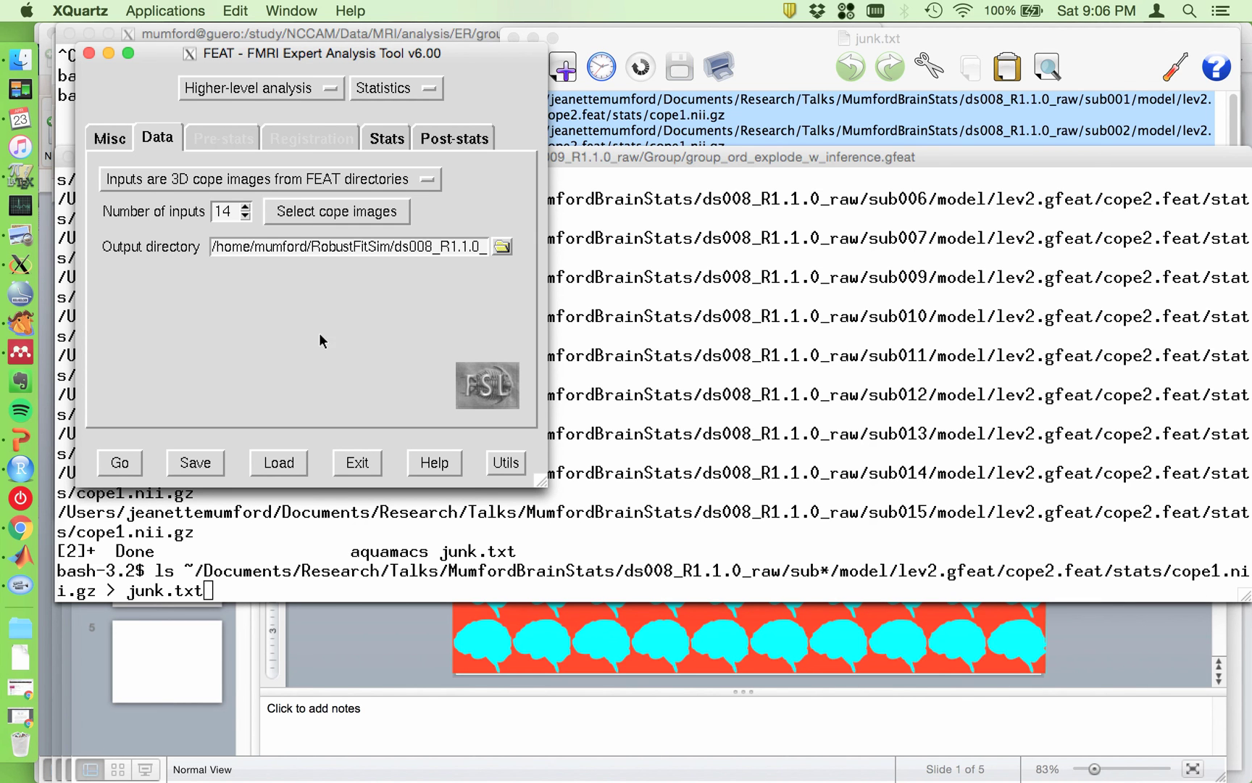
Show the Stats tab with FLAME 1 mixed effects selected.
{"action": "left_click", "coordinate": [386, 139]}
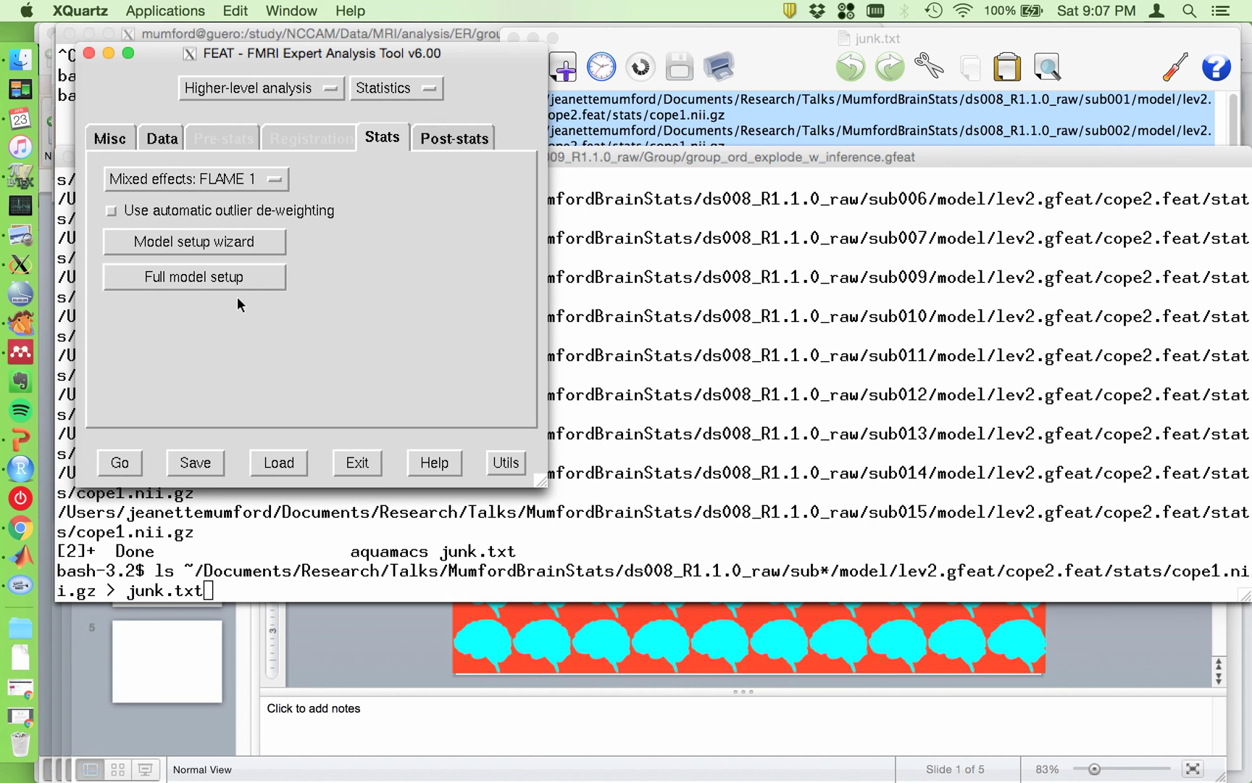
Check the single group EV with mean>0 and mean<0 contrasts, then show Post-stats.
{"action": "left_click", "coordinate": [216, 278]}
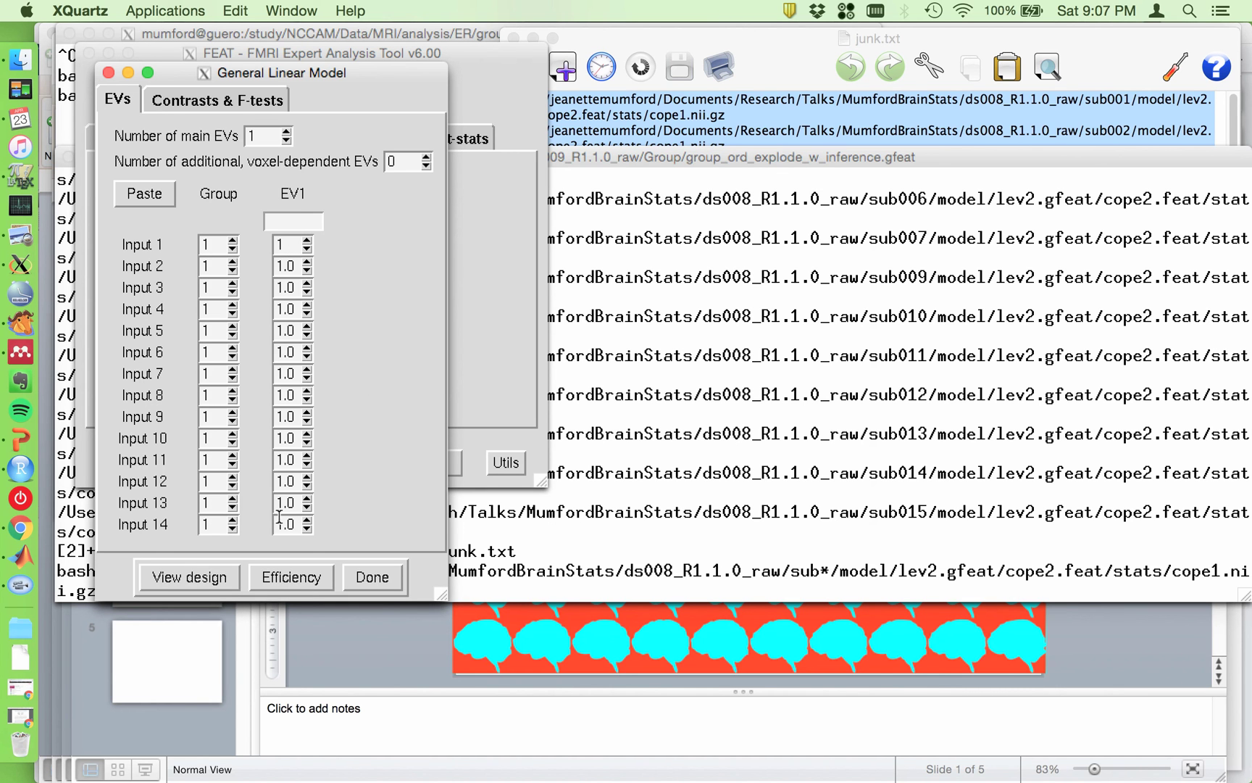
{"action": "left_click", "coordinate": [217, 100]}
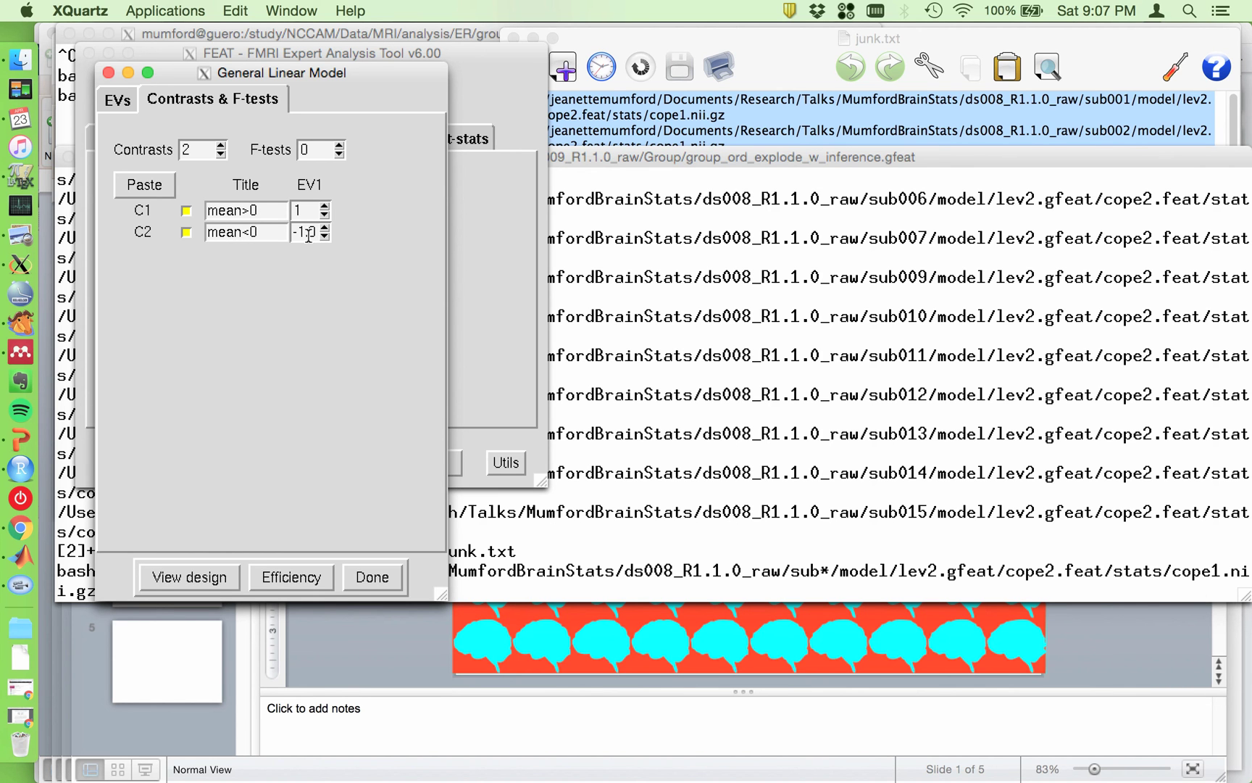
{"action": "left_click", "coordinate": [369, 575]}
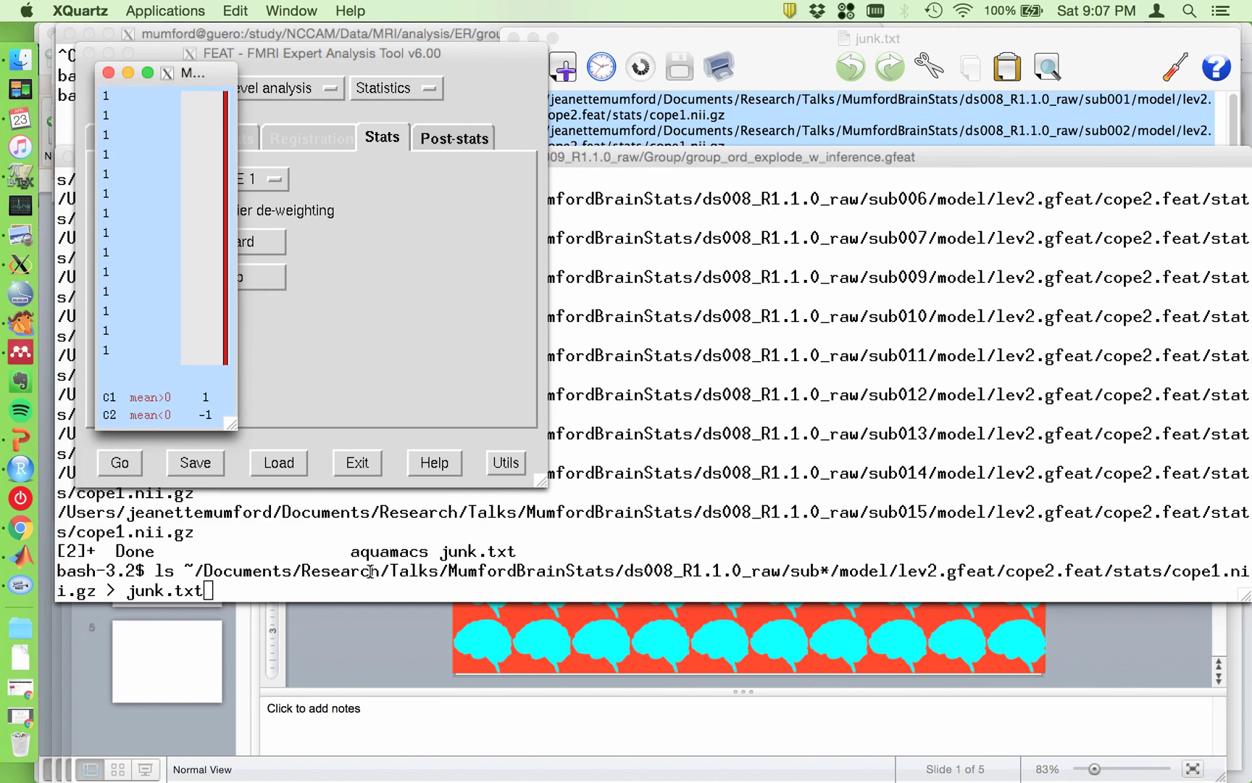
{"action": "left_click", "coordinate": [182, 270]}
{"action": "left_click", "coordinate": [446, 143]}
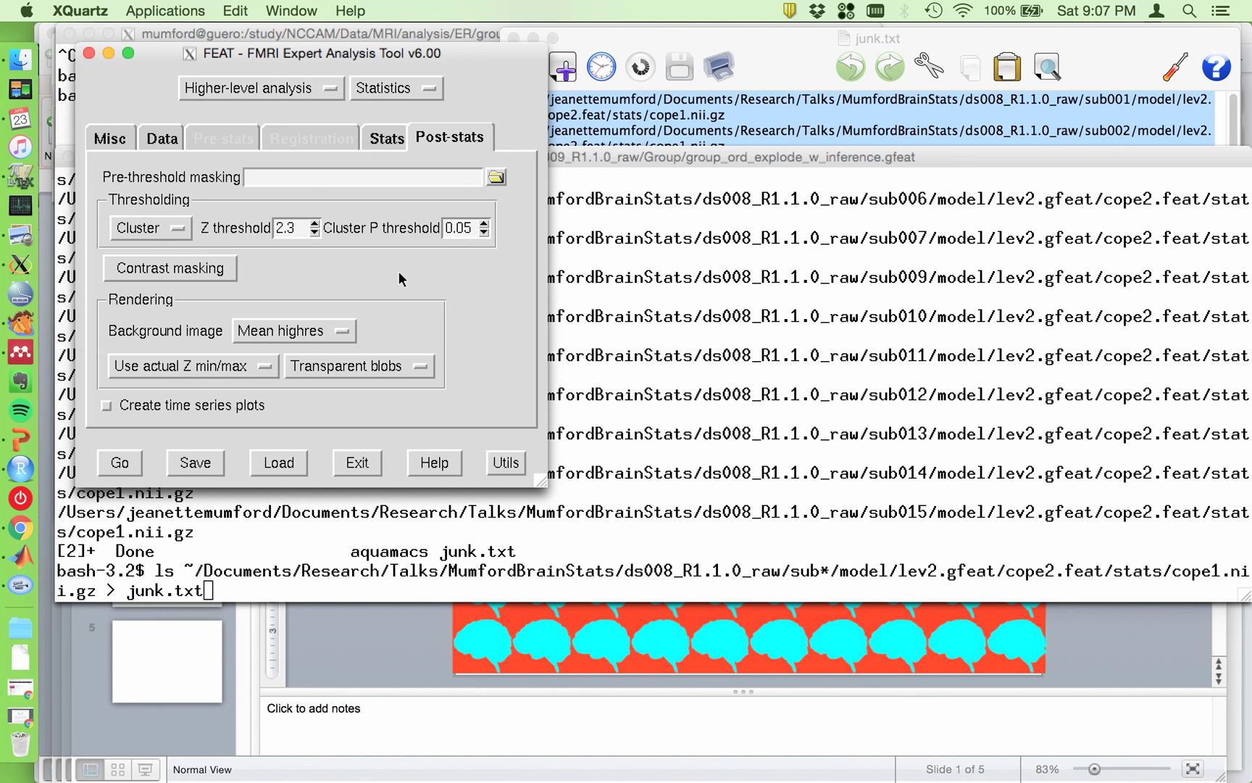
{"action": "left_click", "coordinate": [182, 229]}
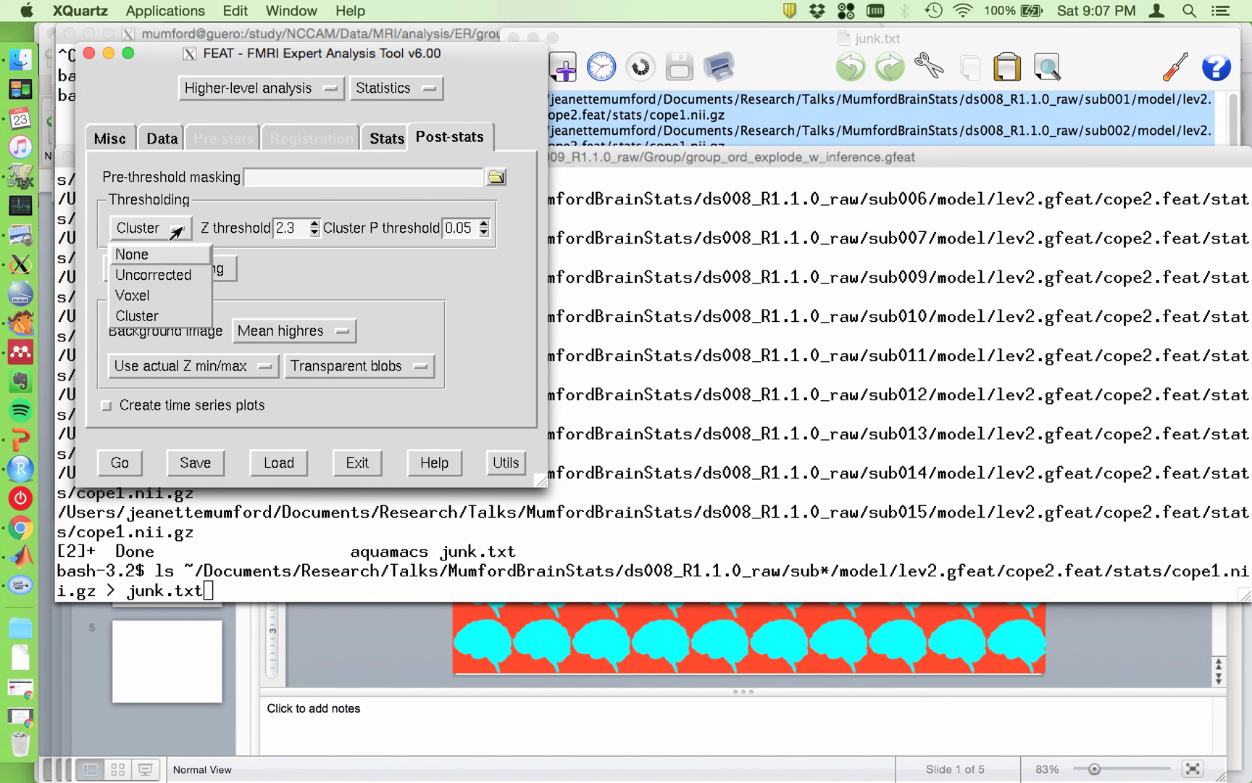
{"action": "left_click", "coordinate": [160, 323]}
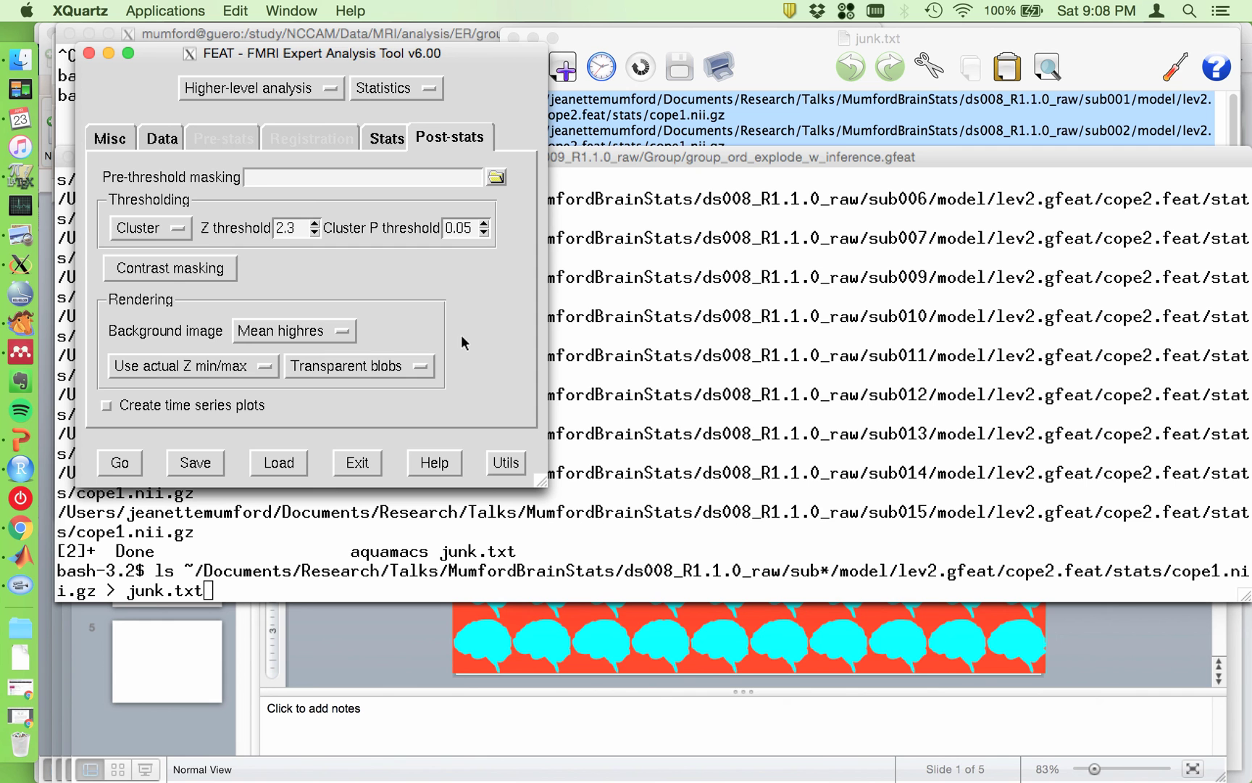
On the Data tab, inspect and edit the output directory ending in Group/fail_stop_minus_suc_stop.
{"action": "left_click", "coordinate": [390, 141]}
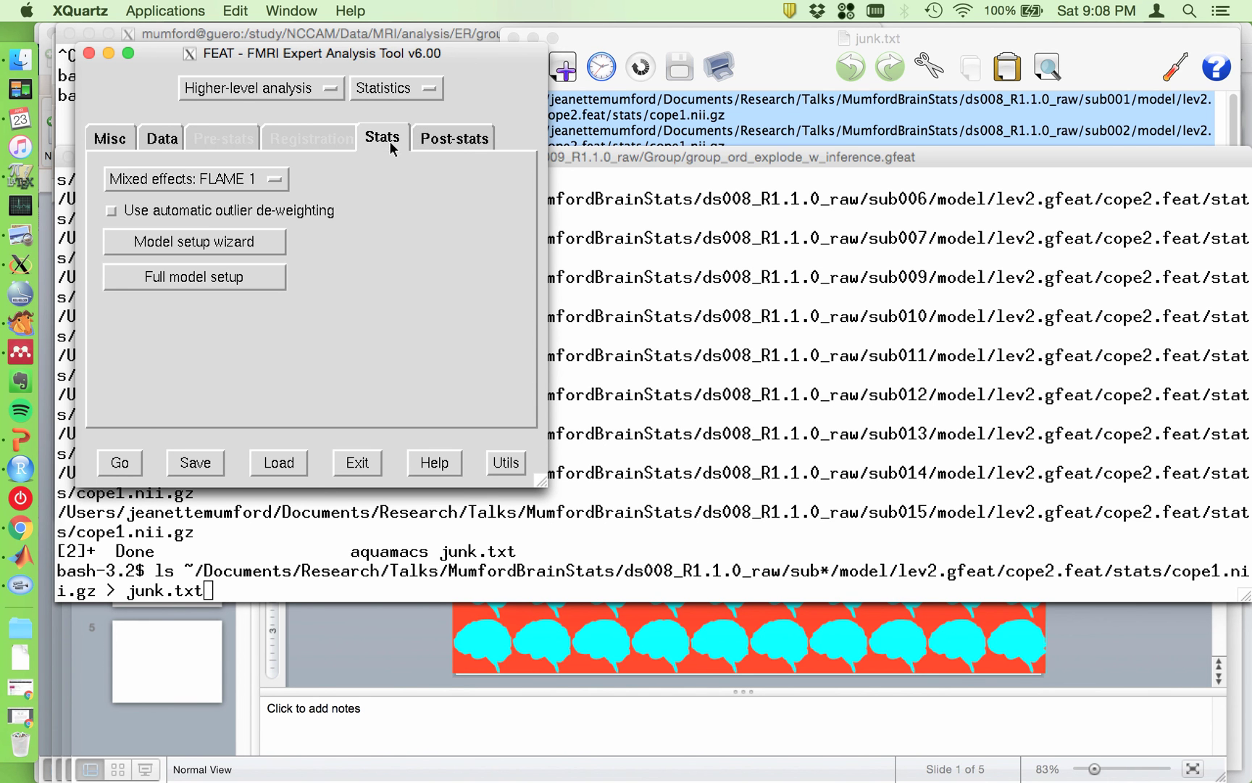
{"action": "left_click", "coordinate": [161, 138]}
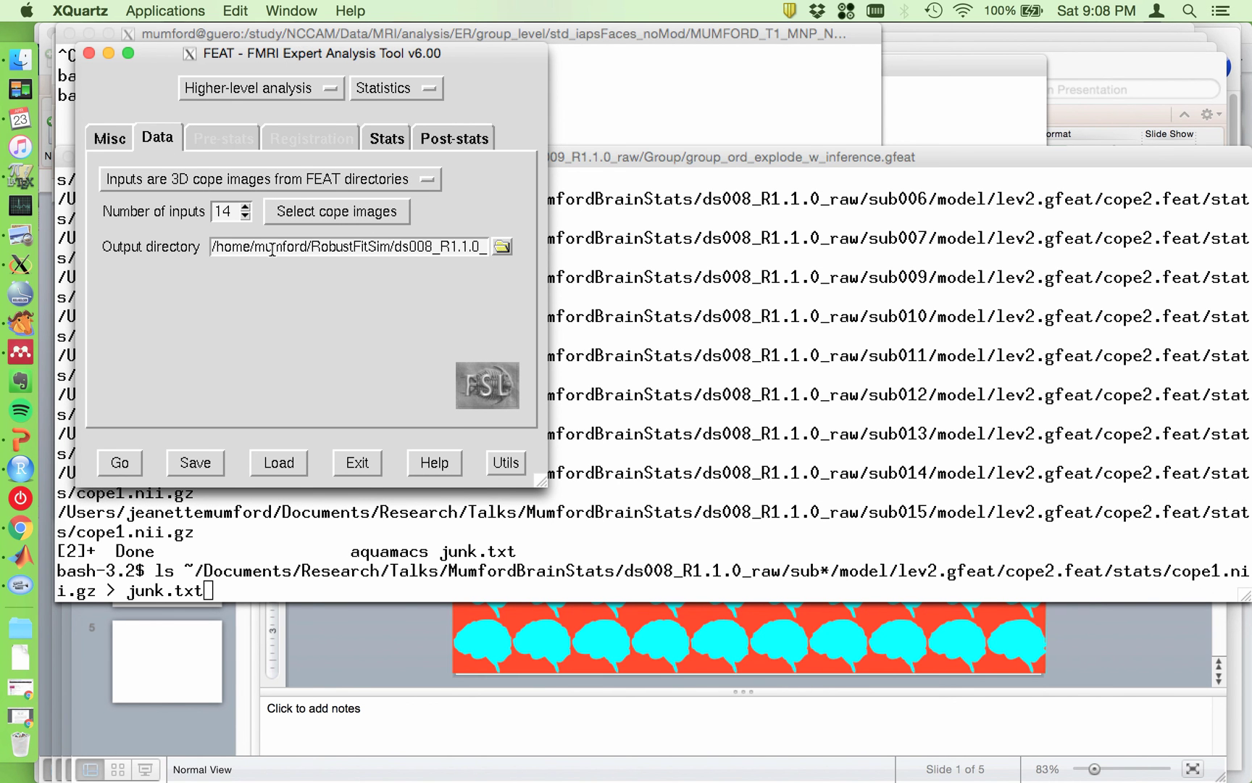
{"action": "left_click_drag", "start_coordinate": [272, 246], "coordinate": [502, 255]}
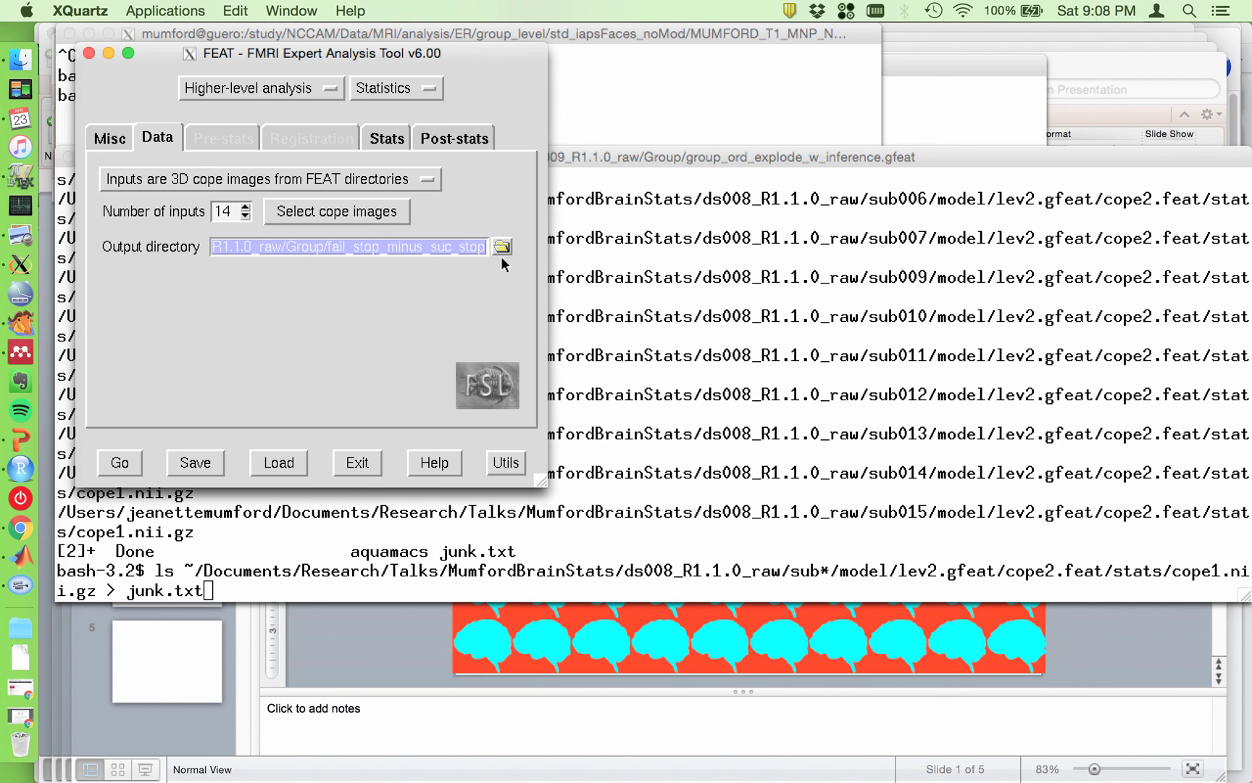
{"action": "left_click", "coordinate": [342, 247]}
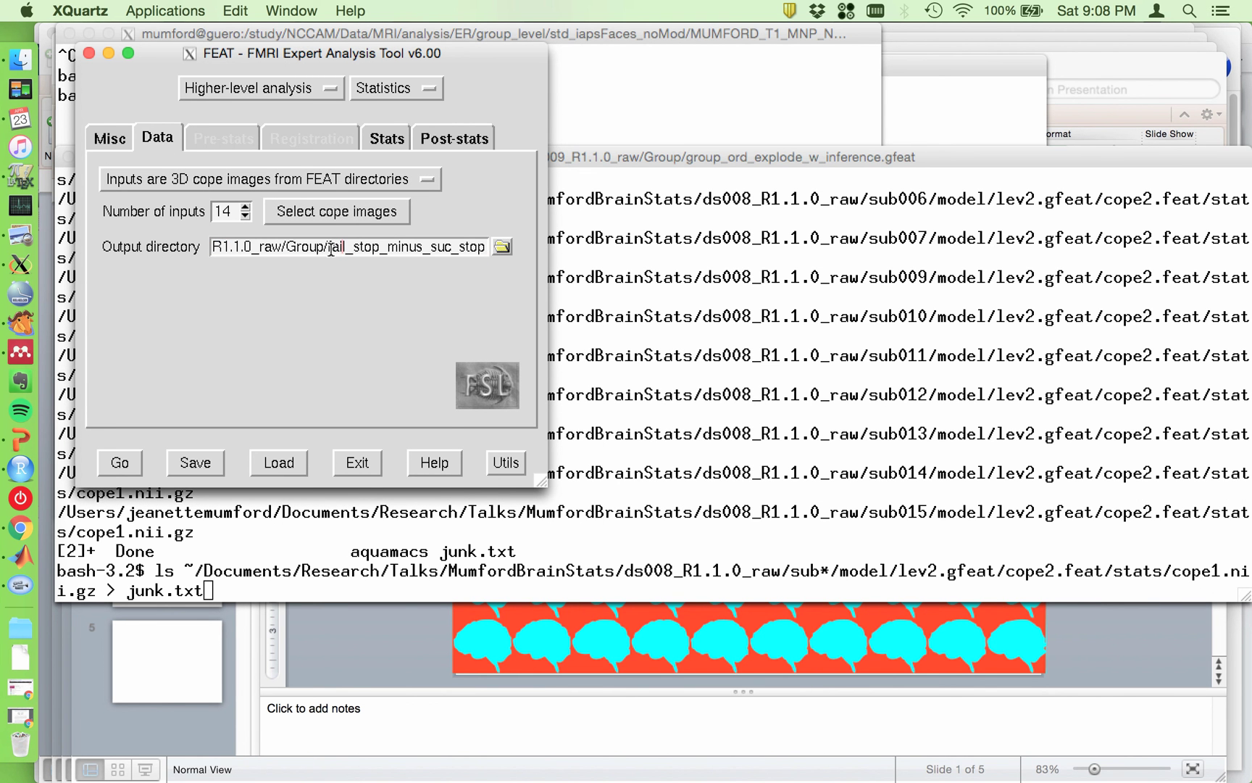
{"action": "left_click_drag", "start_coordinate": [331, 248], "coordinate": [488, 256]}
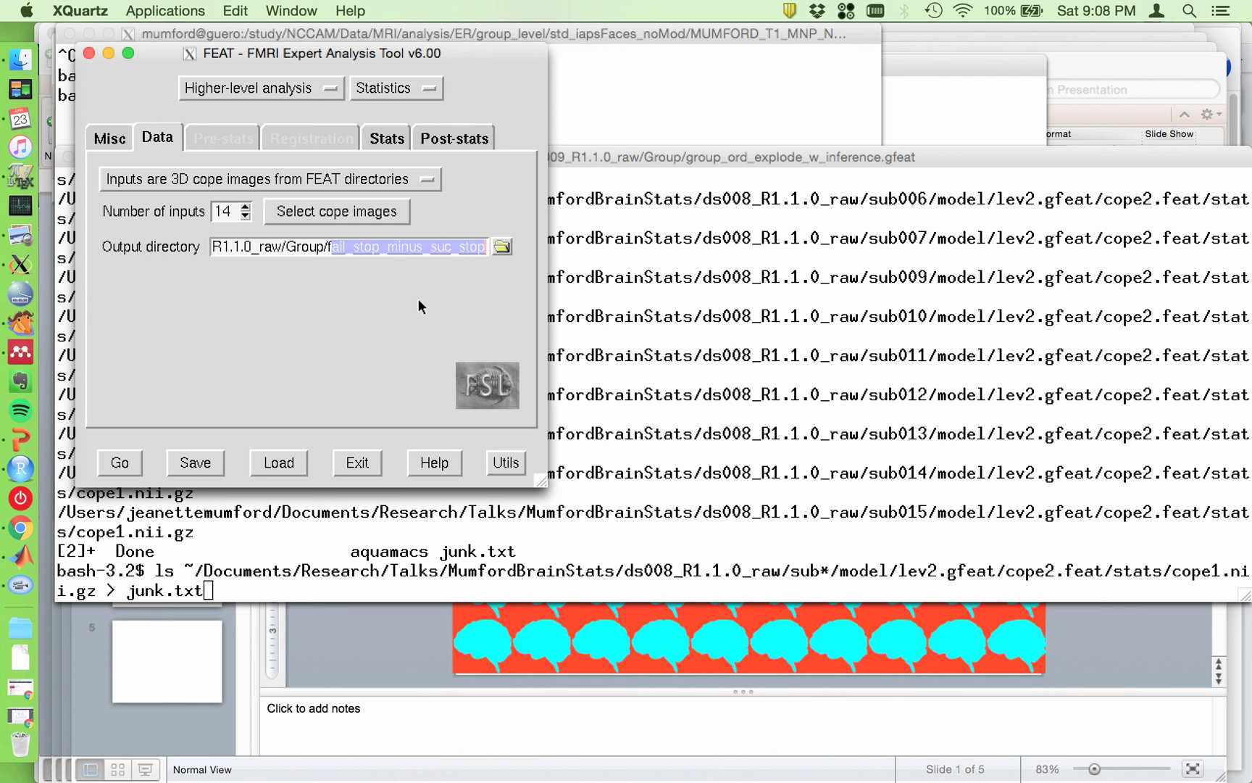
{"action": "left_click", "coordinate": [409, 247]}
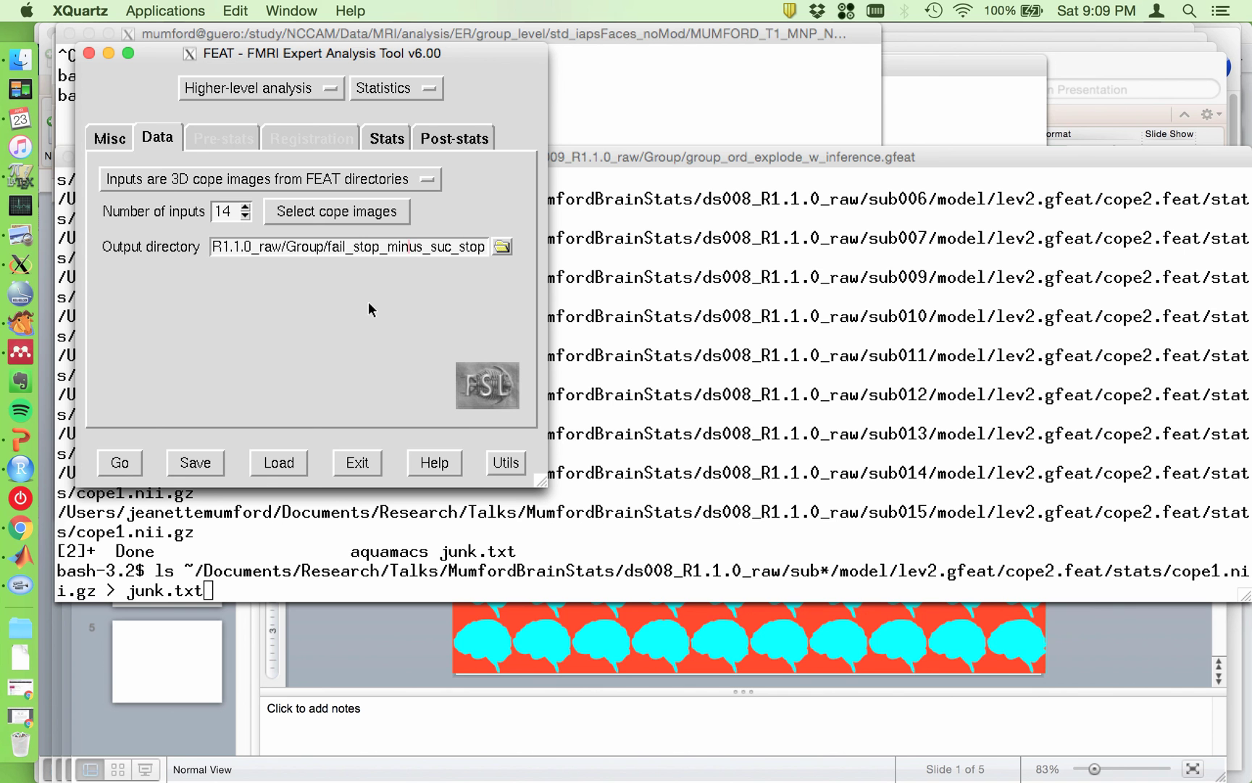
{"action": "type", "text": "xxx"}
{"action": "key", "text": "BackSpace"}
{"action": "key", "text": "BackSpace"}
{"action": "key", "text": "BackSpace"}
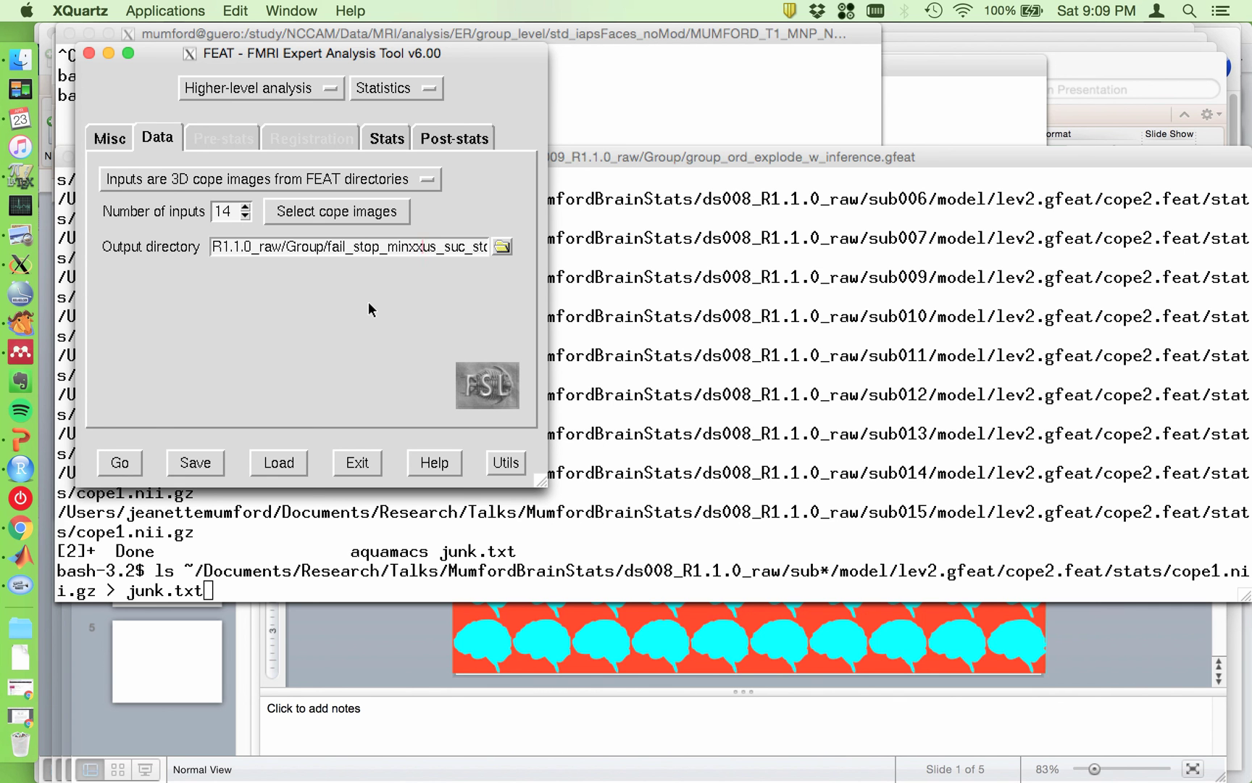